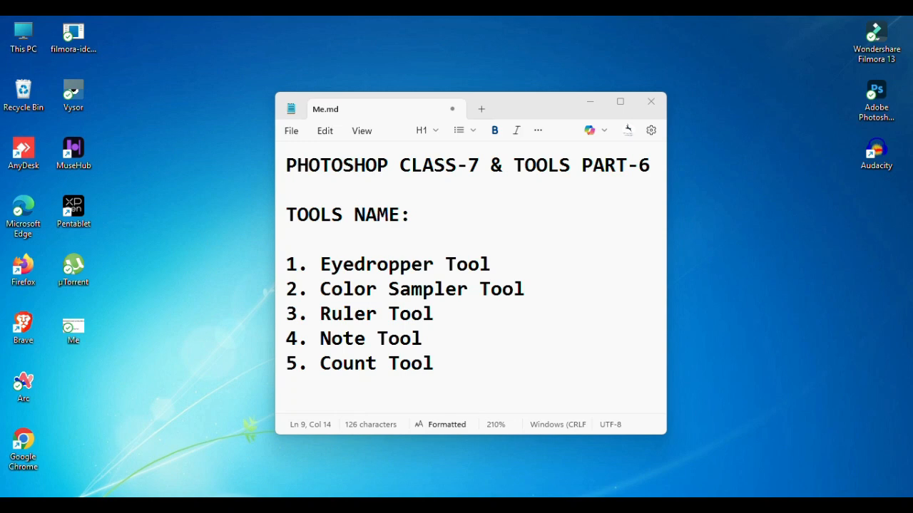
# Switch to Photoshop and open the Testing-1 image from the Pictures folder.
pyautogui.click(78, 505)
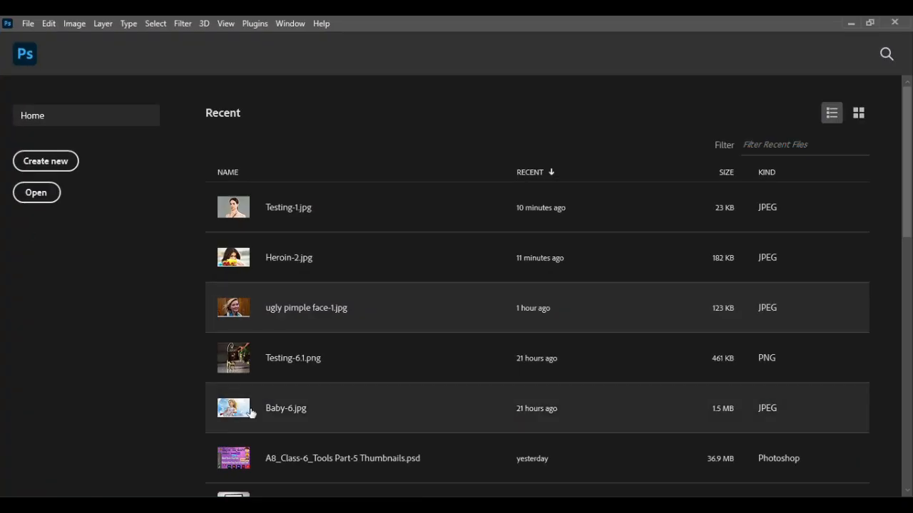
pyautogui.click(28, 24)
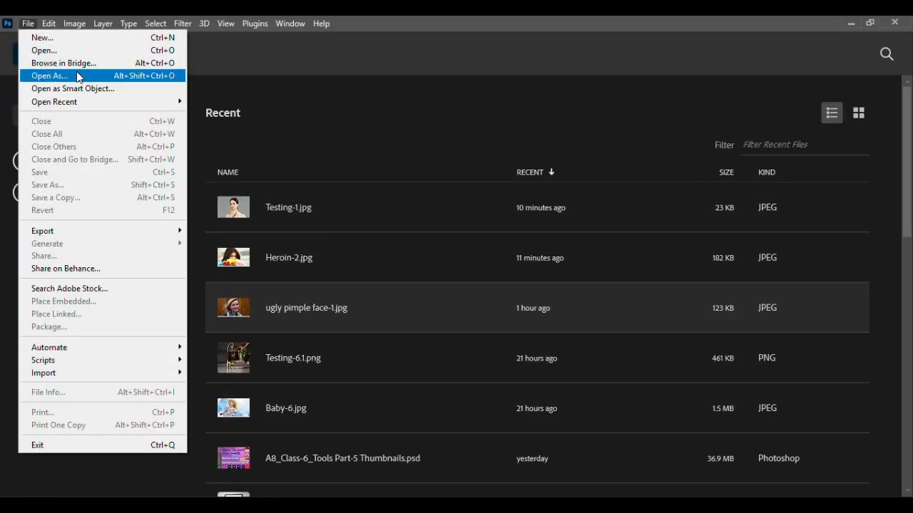
pyautogui.click(72, 51)
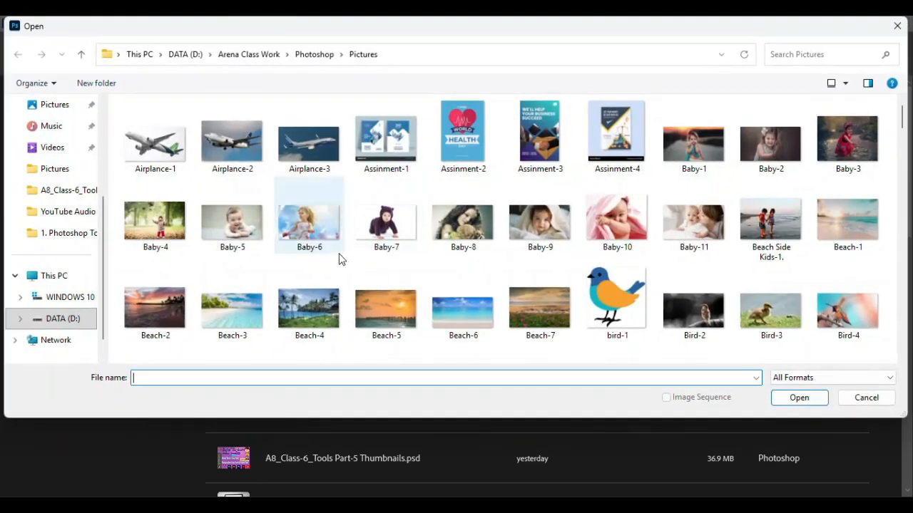
pyautogui.scroll(-5, 338, 228)
pyautogui.scroll(-2, 339, 225)
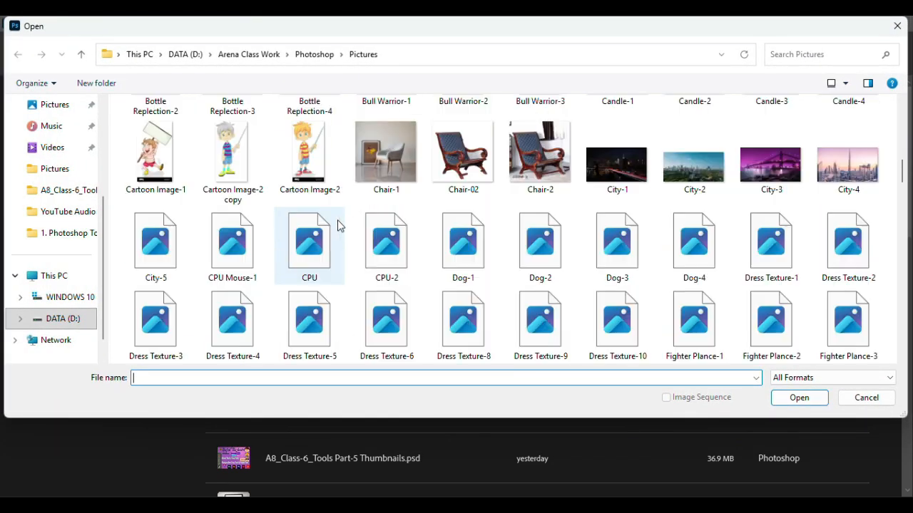
pyautogui.scroll(-5, 339, 225)
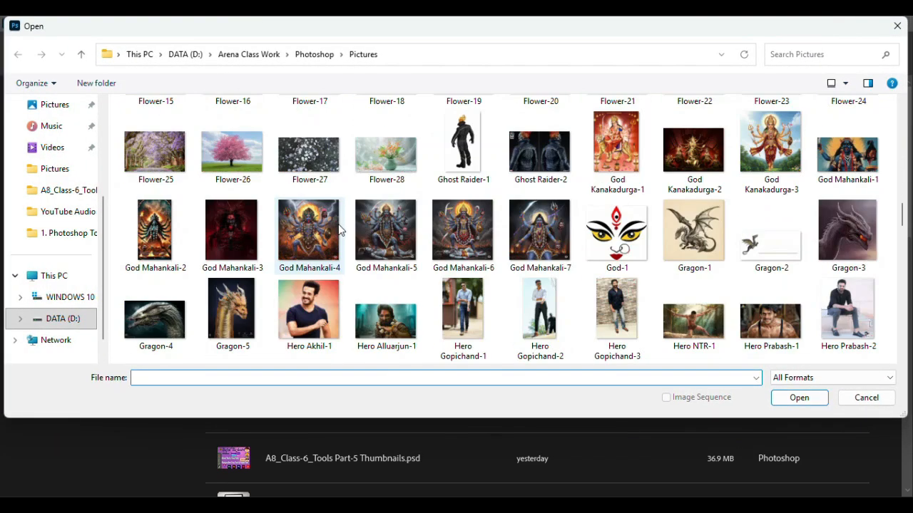
pyautogui.scroll(-4, 619, 268)
pyautogui.scroll(-6, 618, 269)
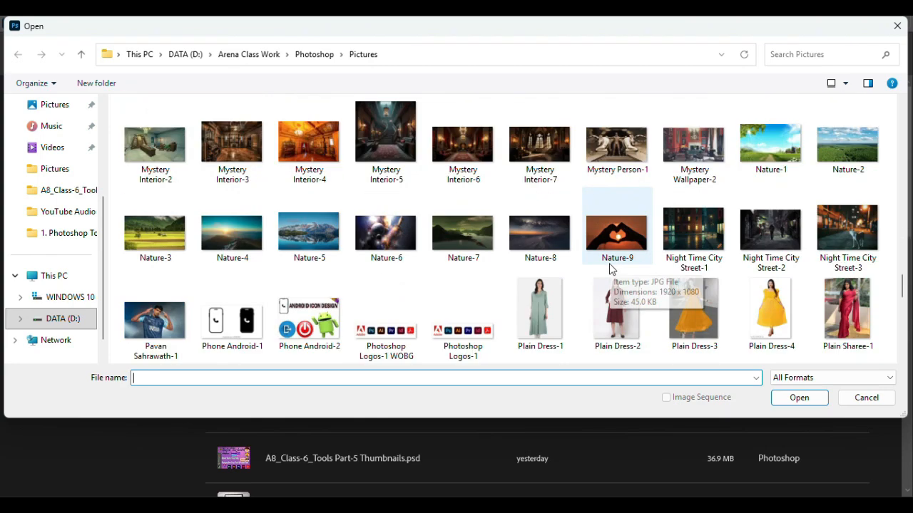
pyautogui.scroll(6, 613, 267)
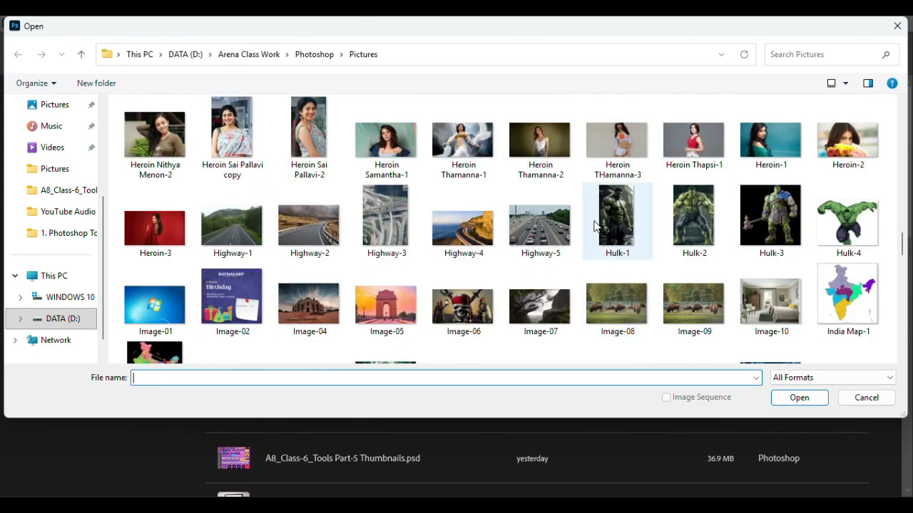
pyautogui.scroll(-4, 603, 253)
pyautogui.scroll(-6, 585, 234)
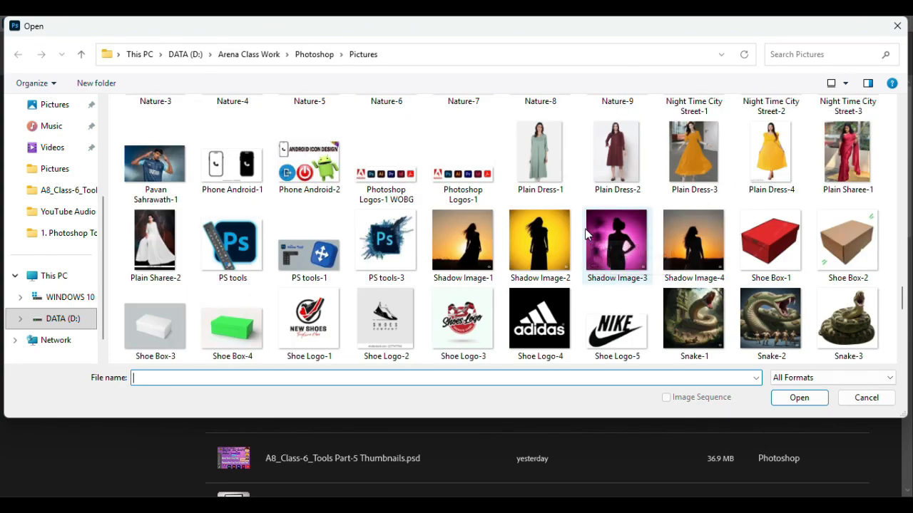
pyautogui.scroll(-3, 584, 235)
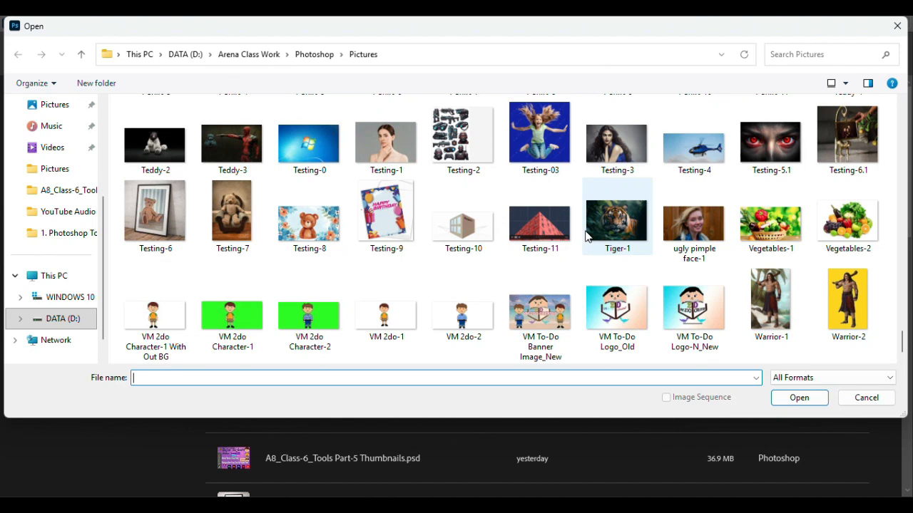
pyautogui.scroll(2, 640, 239)
pyautogui.click(386, 292)
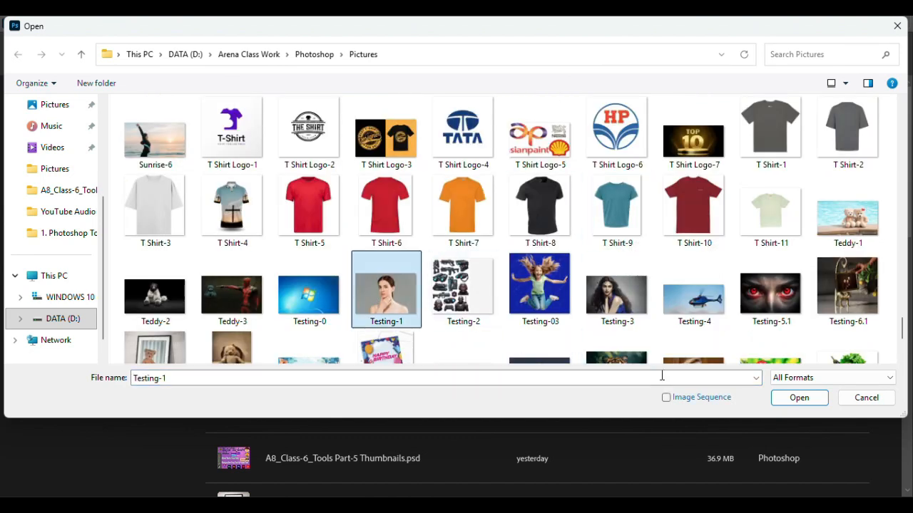
pyautogui.click(782, 401)
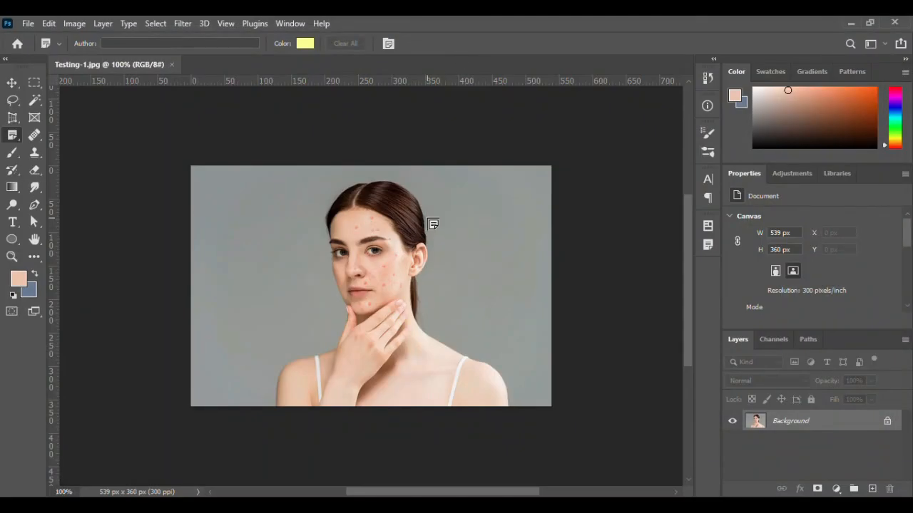
# Activate the Eyedropper tool and sample the skin tone from the woman's forehead as the foreground color.
pyautogui.scroll(3, 430, 223)
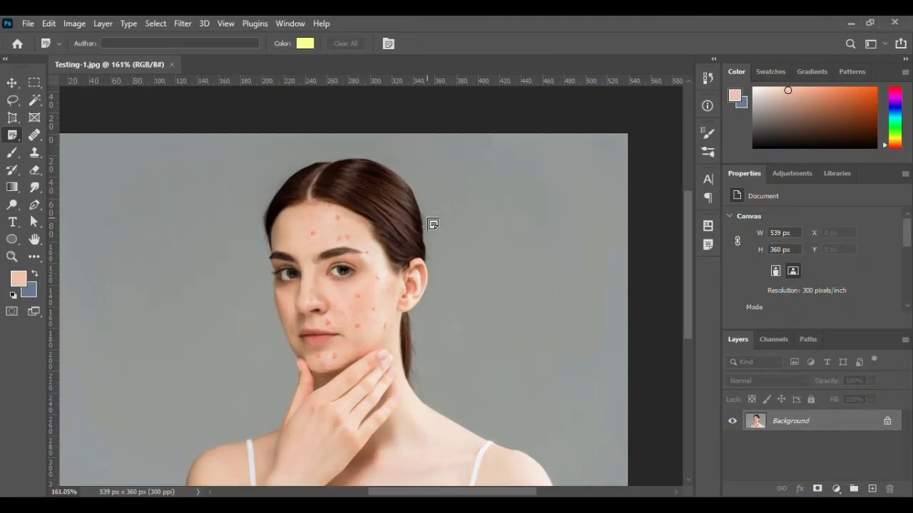
pyautogui.click(14, 135)
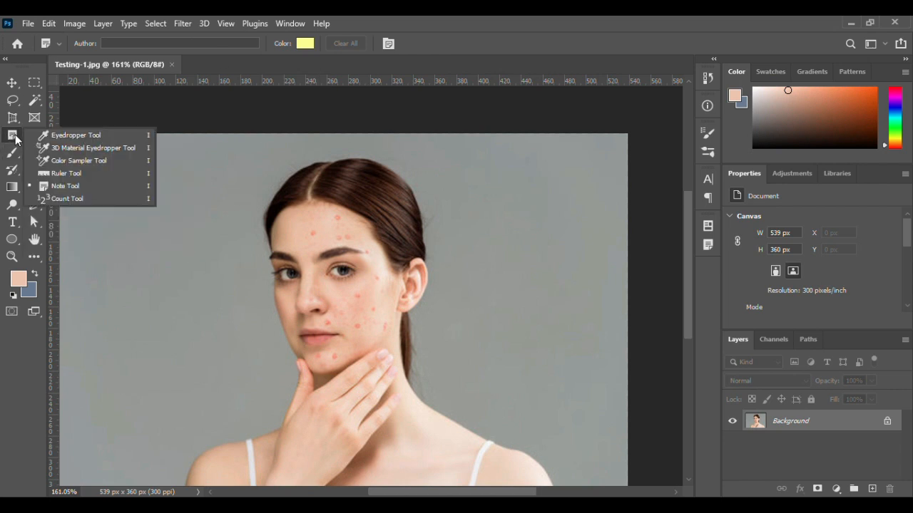
pyautogui.click(71, 147)
pyautogui.click(14, 137)
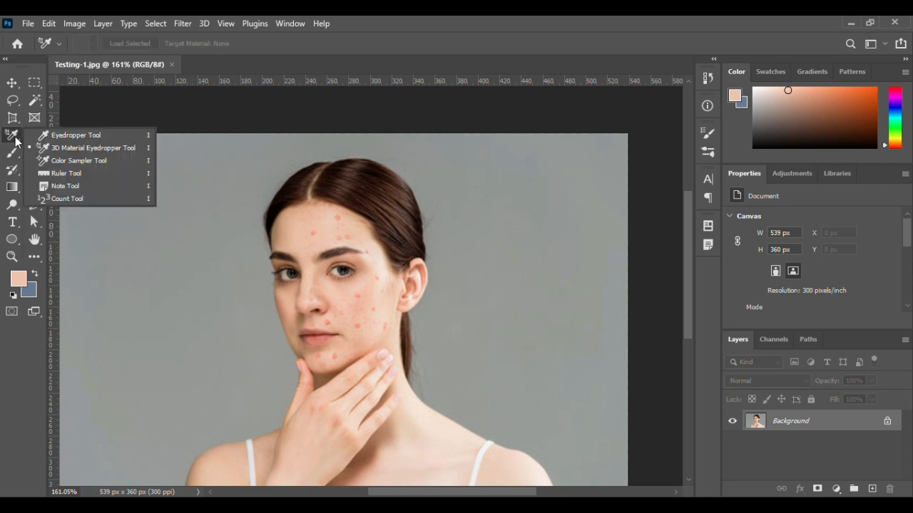
pyautogui.click(50, 137)
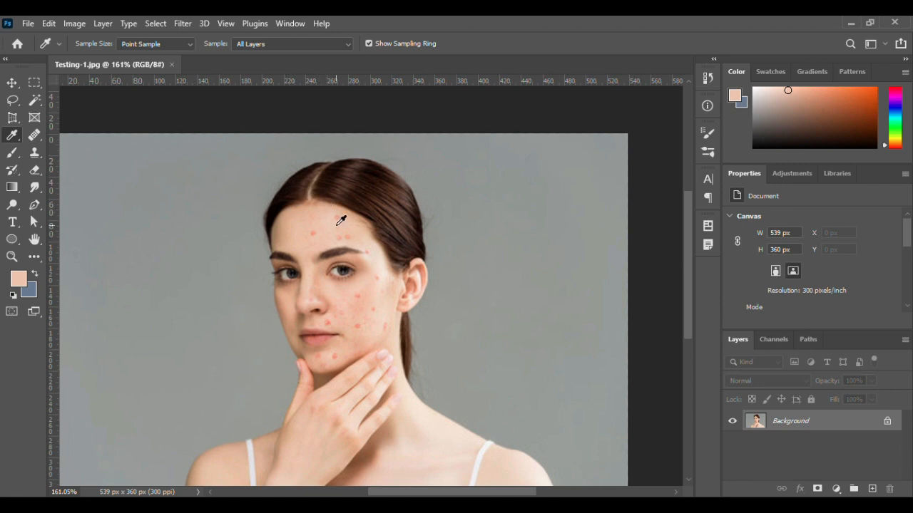
pyautogui.scroll(5, 341, 221)
pyautogui.scroll(1, 344, 220)
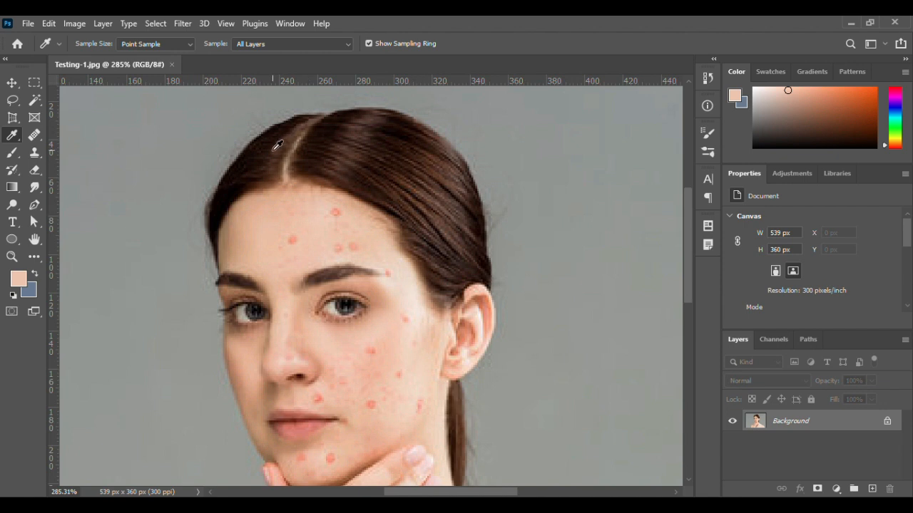
pyautogui.rightClick(9, 137)
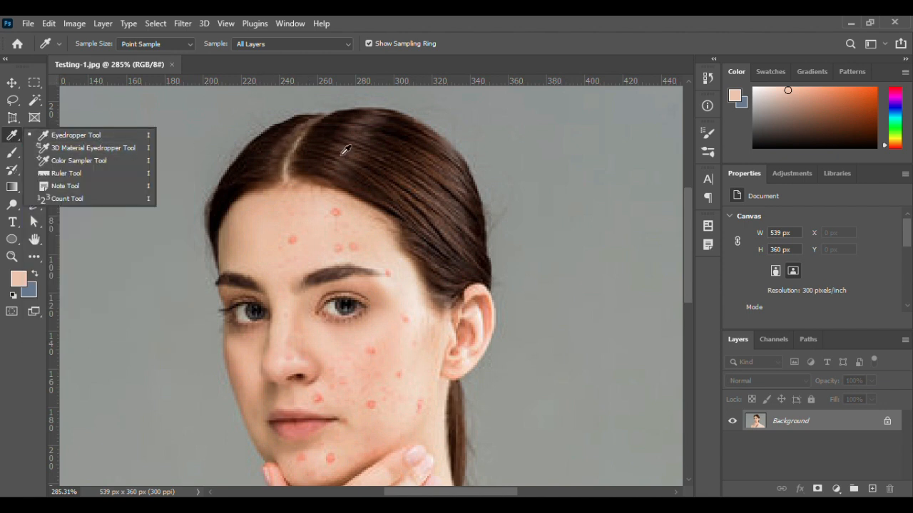
pyautogui.click(273, 158)
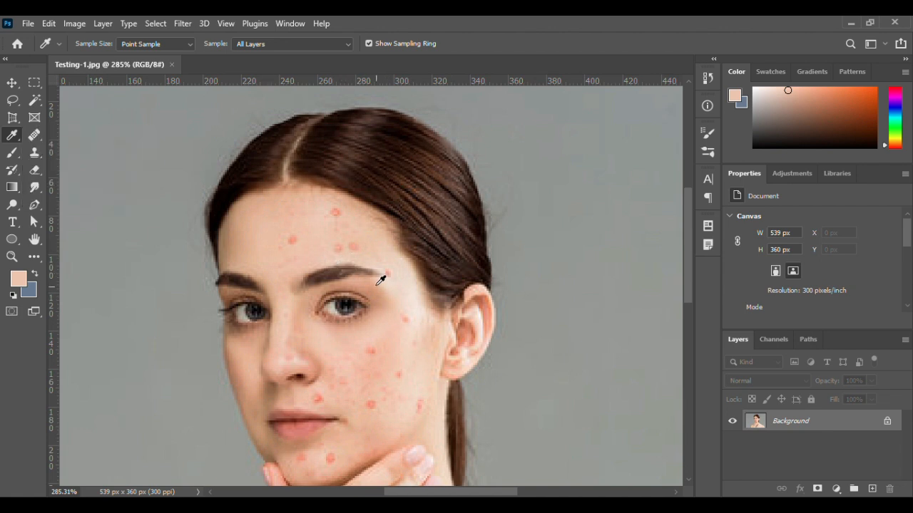
pyautogui.click(252, 225)
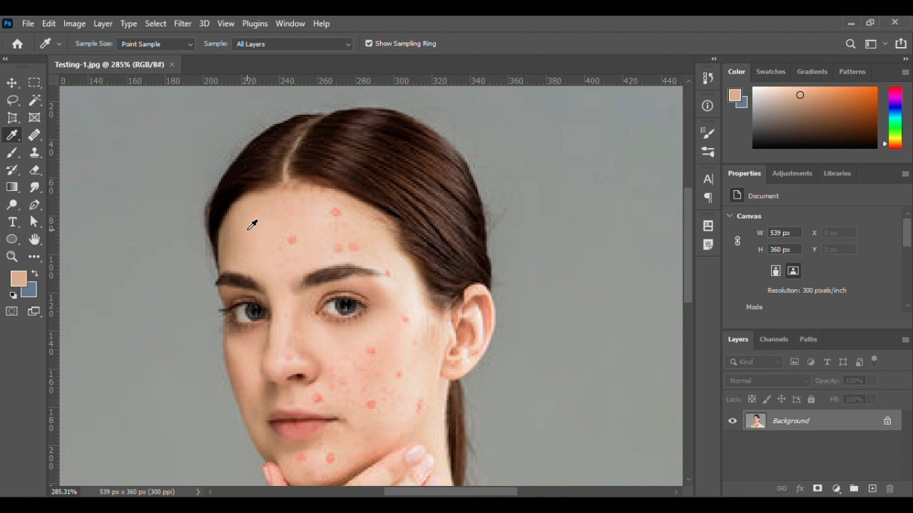
# Set the foreground color to near-black 0e0d0c.
pyautogui.click(18, 281)
pyautogui.click(584, 380)
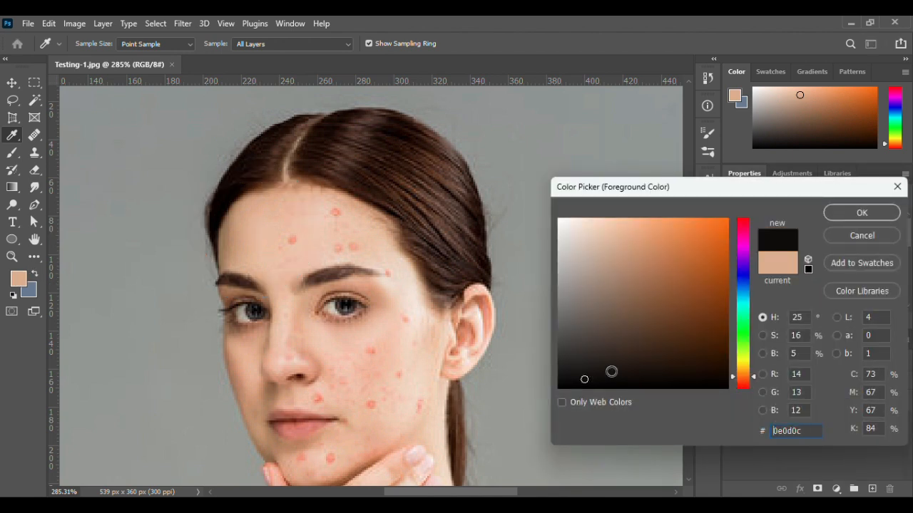
pyautogui.click(859, 213)
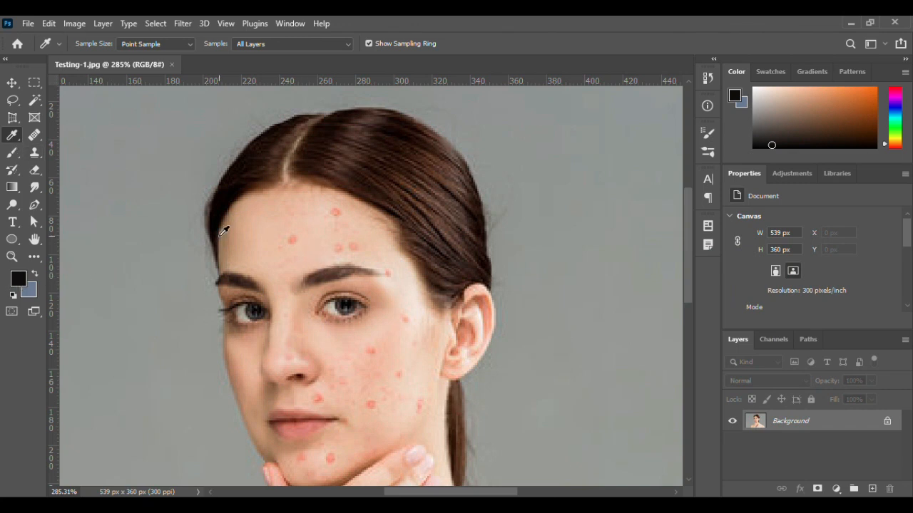
# Sample the forehead skin, the brown hair above the ear, and finally the clear forehead skin again as the foreground color.
pyautogui.click(265, 228)
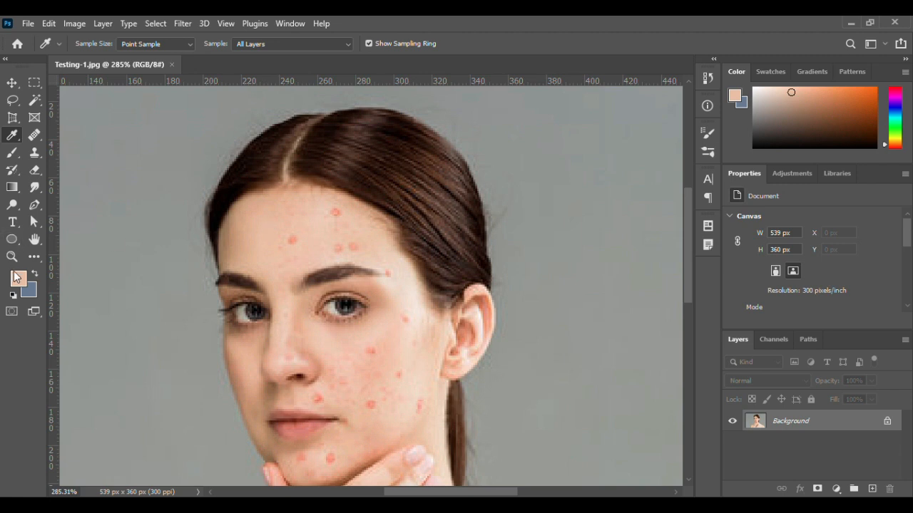
pyautogui.click(460, 241)
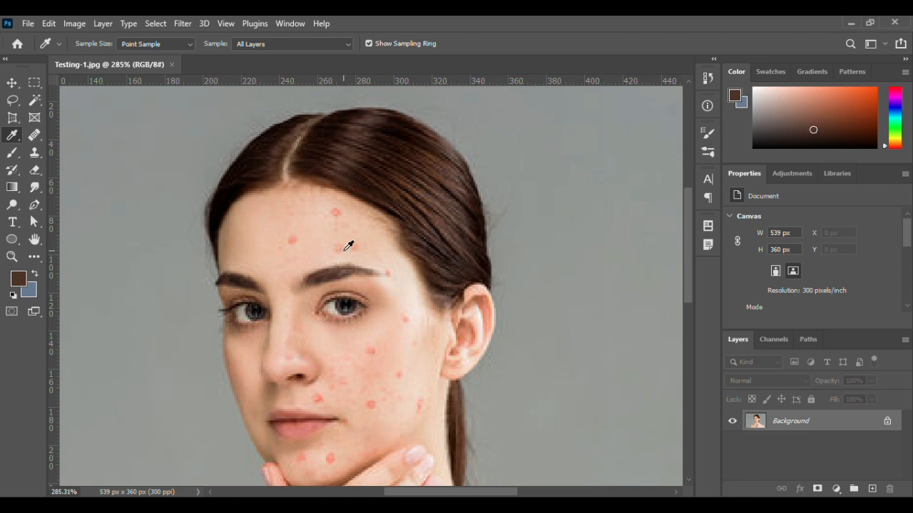
pyautogui.click(264, 237)
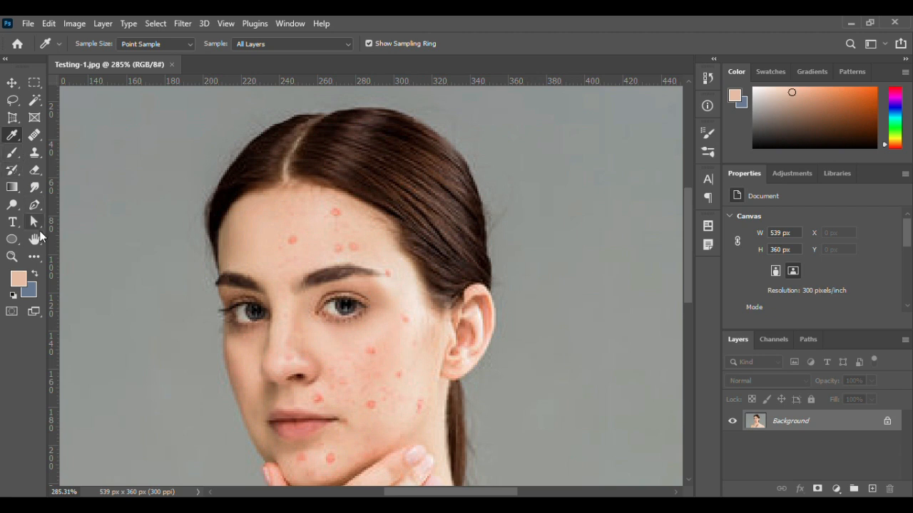
# Paint over the red blemishes on the forehead and beside the eyebrow with the Brush tool in the sampled skin tone.
pyautogui.press('b')
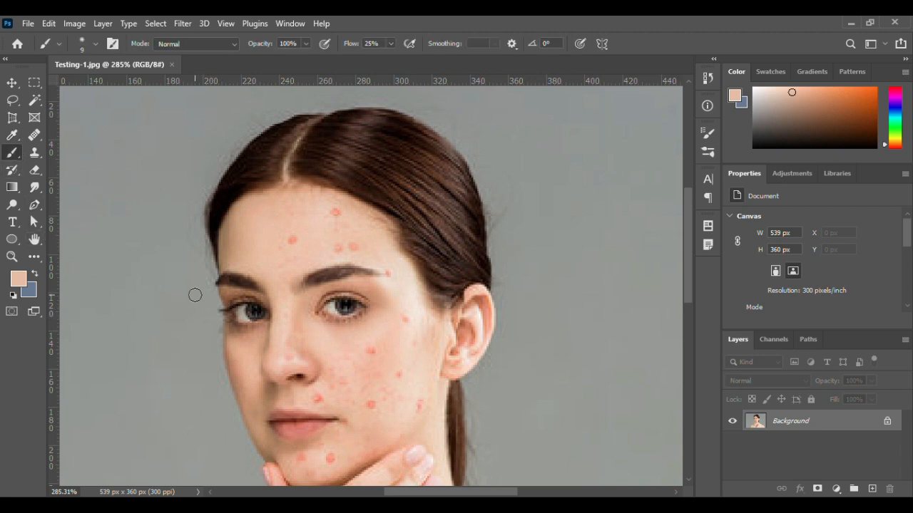
pyautogui.click(291, 241)
pyautogui.click(335, 209)
pyautogui.click(355, 246)
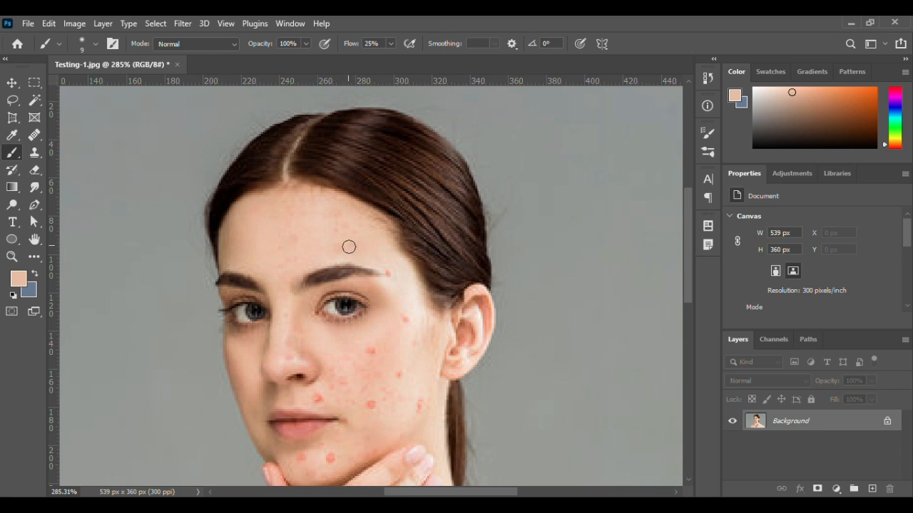
pyautogui.click(390, 273)
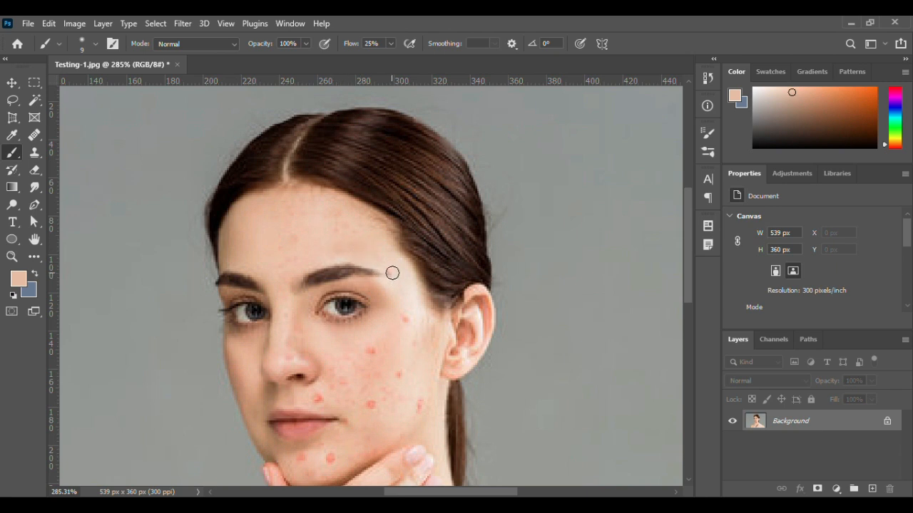
# Brush the sampled skin tone over the larger red blemishes on the cheek, beside the mouth and on the chin.
pyautogui.click(400, 320)
pyautogui.click(370, 351)
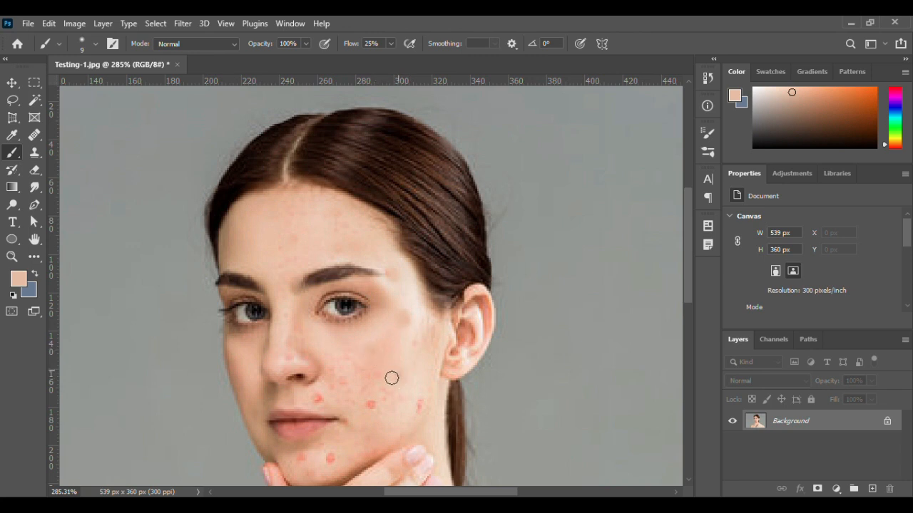
pyautogui.click(369, 405)
pyautogui.moveTo(319, 400); pyautogui.dragTo(322, 395)
pyautogui.moveTo(337, 456); pyautogui.dragTo(306, 460)
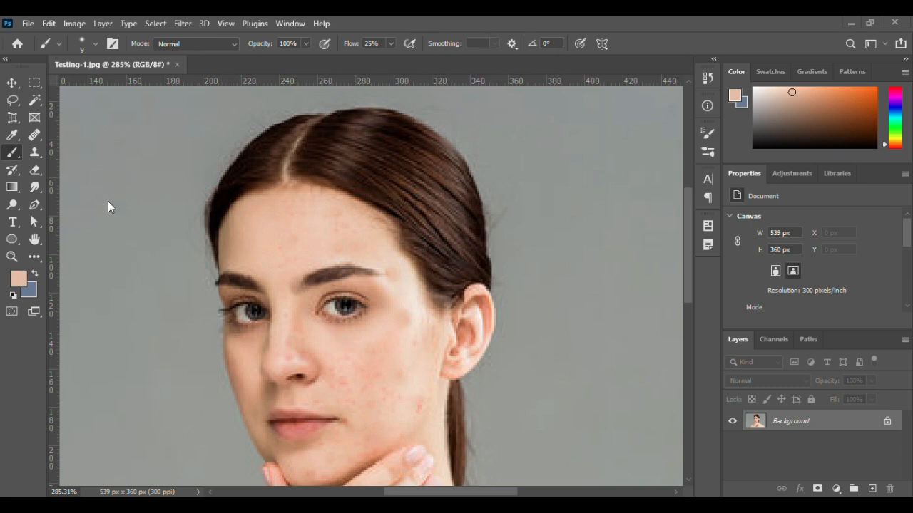
# Sample the dark brown of the eyebrow with the Eyedropper and brush it over both eyebrows to darken them.
pyautogui.press('i')
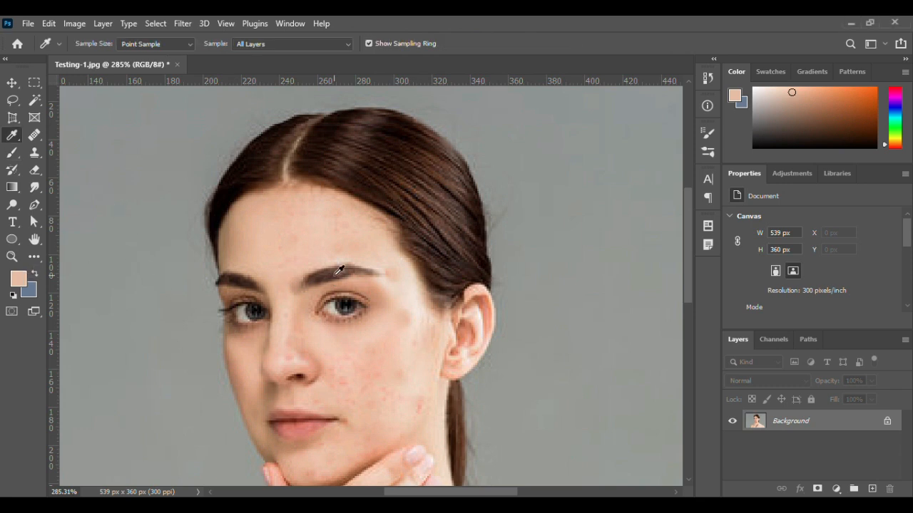
pyautogui.click(339, 269)
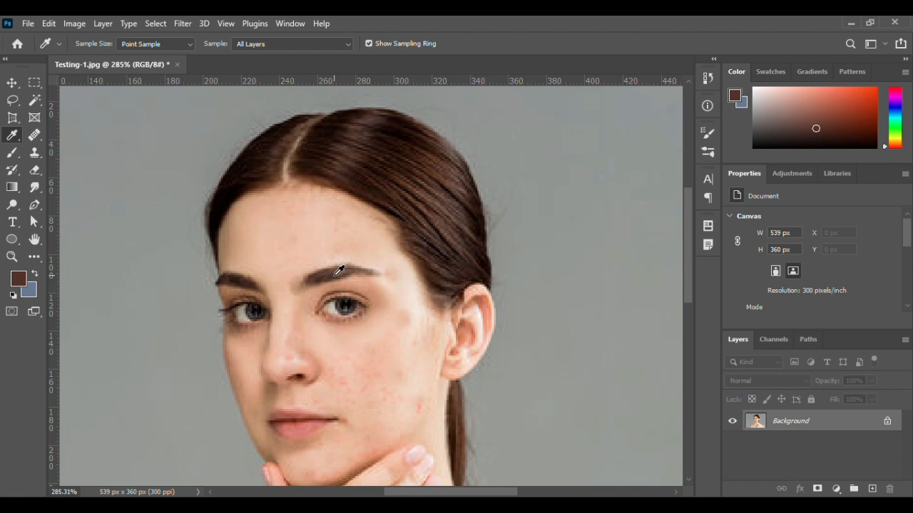
pyautogui.press('b')
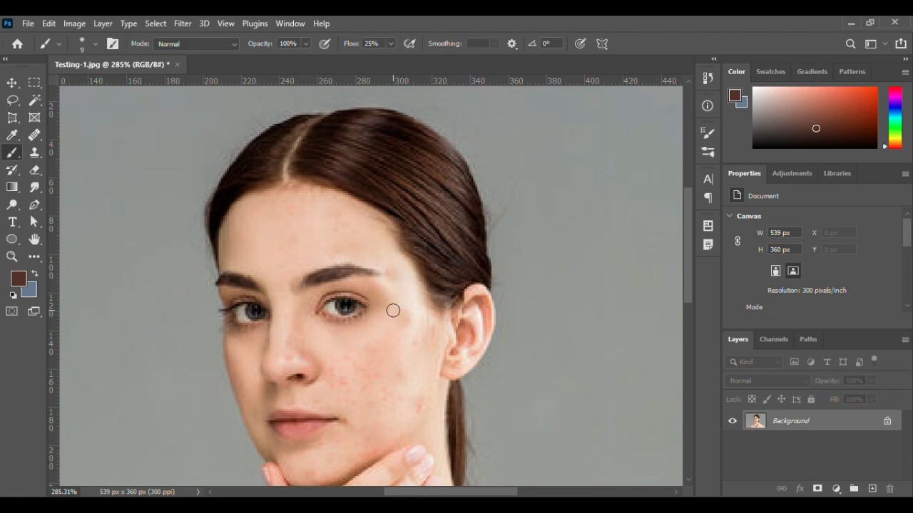
pyautogui.scroll(5, 346, 275)
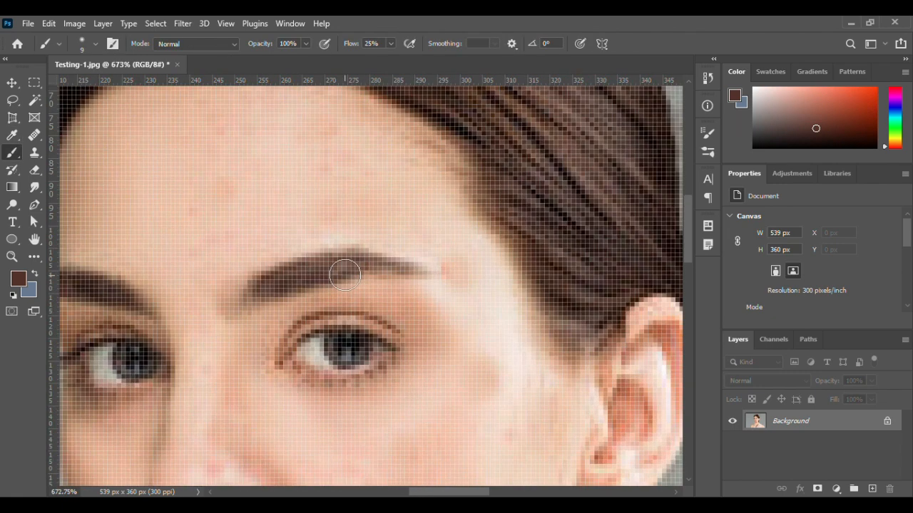
pyautogui.scroll(-3, 345, 275)
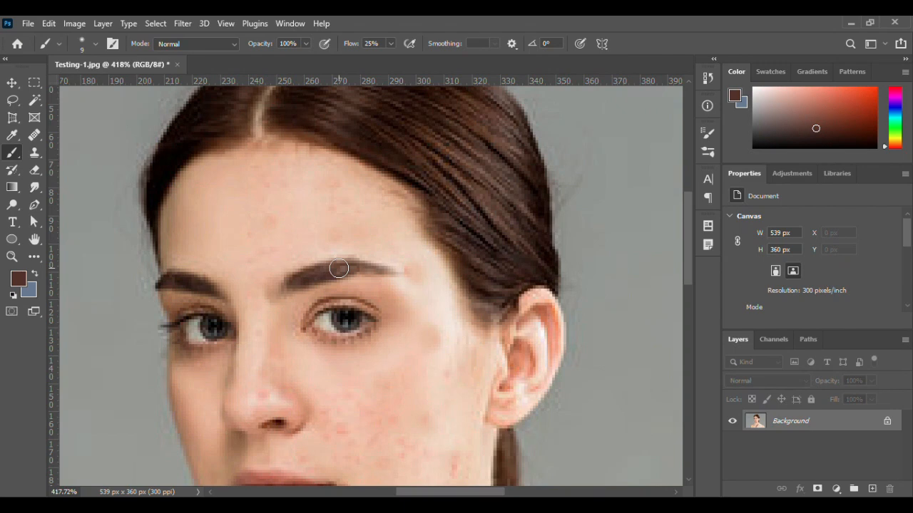
pyautogui.moveTo(339, 268)
pyautogui.mouseDown()
pyautogui.moveTo(348, 269)
pyautogui.moveTo(304, 277)
pyautogui.moveTo(365, 269)
pyautogui.moveTo(314, 276)
pyautogui.mouseUp()
pyautogui.moveTo(191, 286)
pyautogui.mouseDown()
pyautogui.moveTo(167, 281)
pyautogui.moveTo(191, 286)
pyautogui.mouseUp()
pyautogui.scroll(-3, 351, 279)
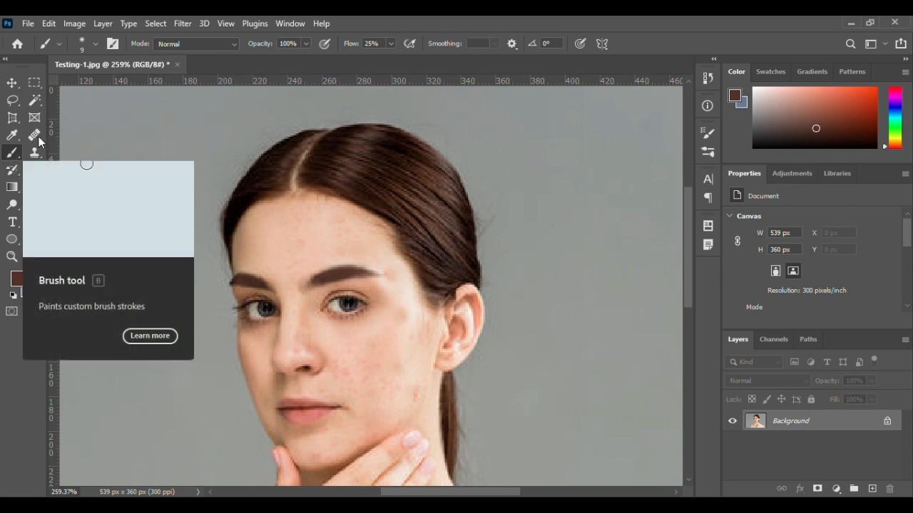
# Place four color samplers on the portrait: on the forehead, the temple beside the eye, the shaded cheek edge and the lower lip.
pyautogui.click(11, 152)
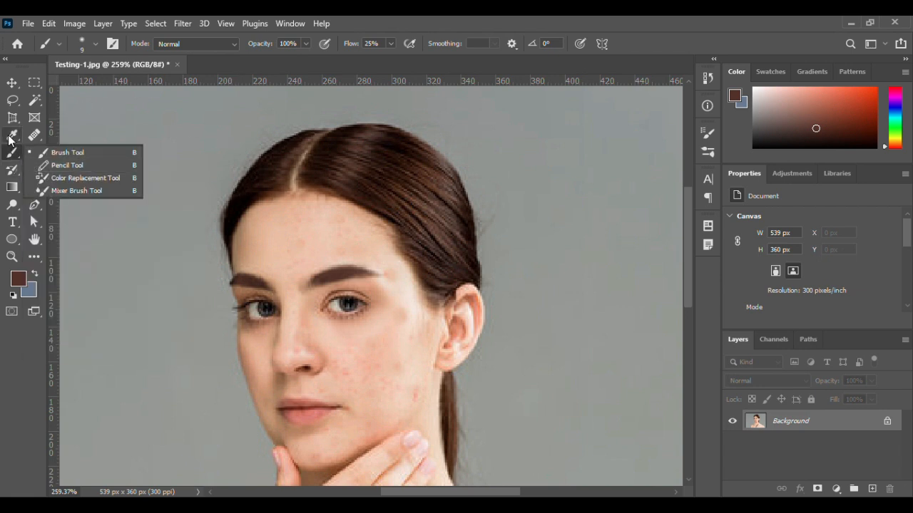
pyautogui.click(12, 135)
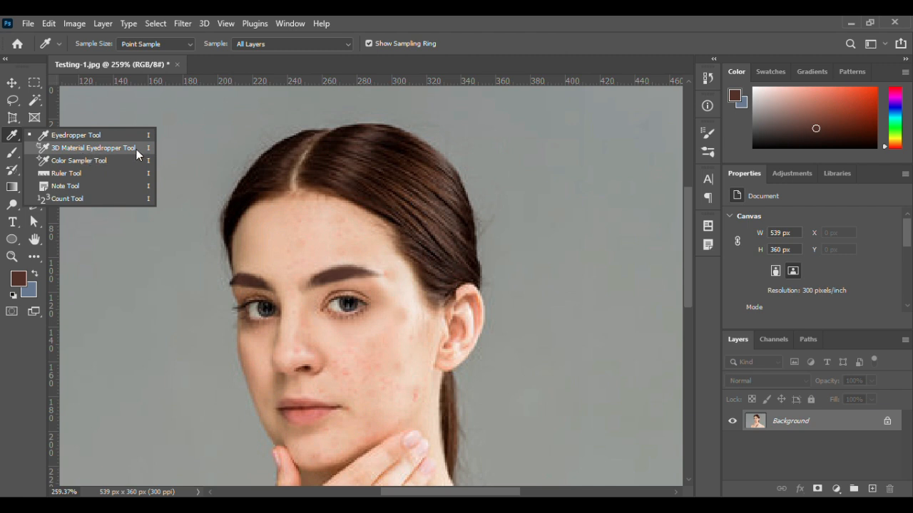
pyautogui.click(100, 161)
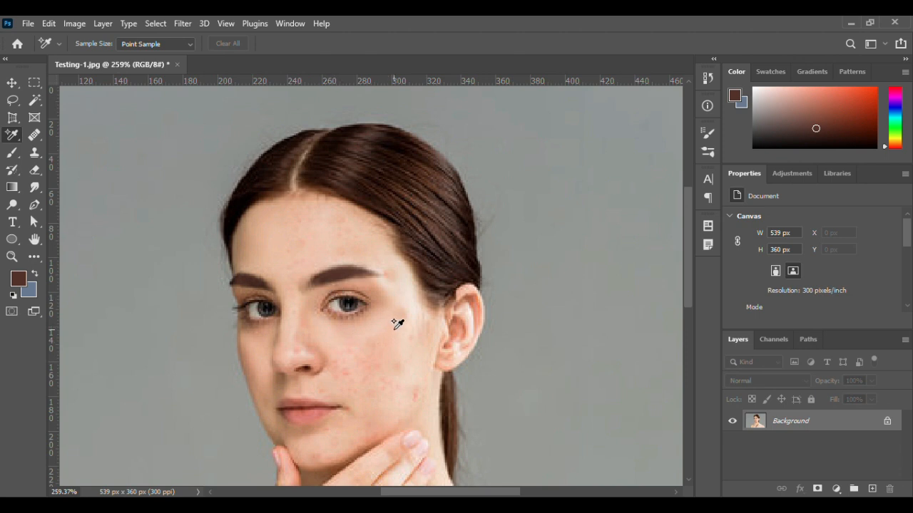
pyautogui.scroll(1, 369, 273)
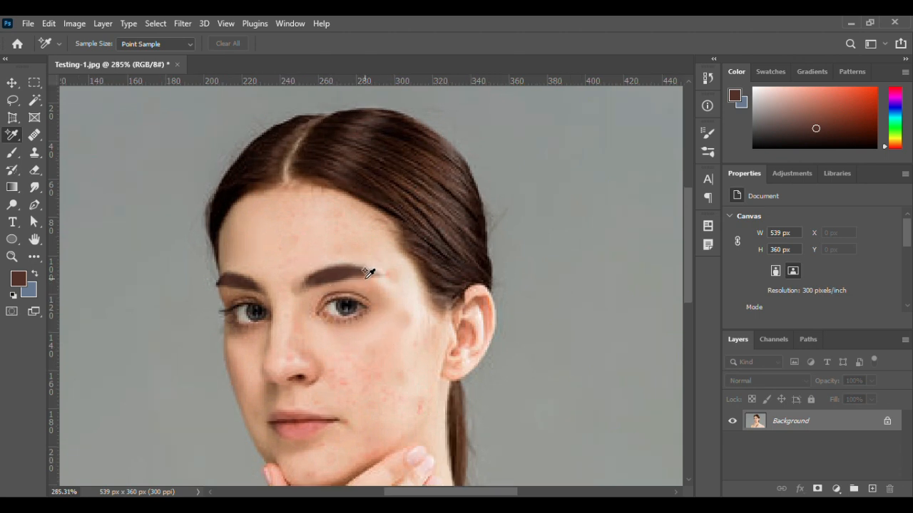
pyautogui.click(310, 230)
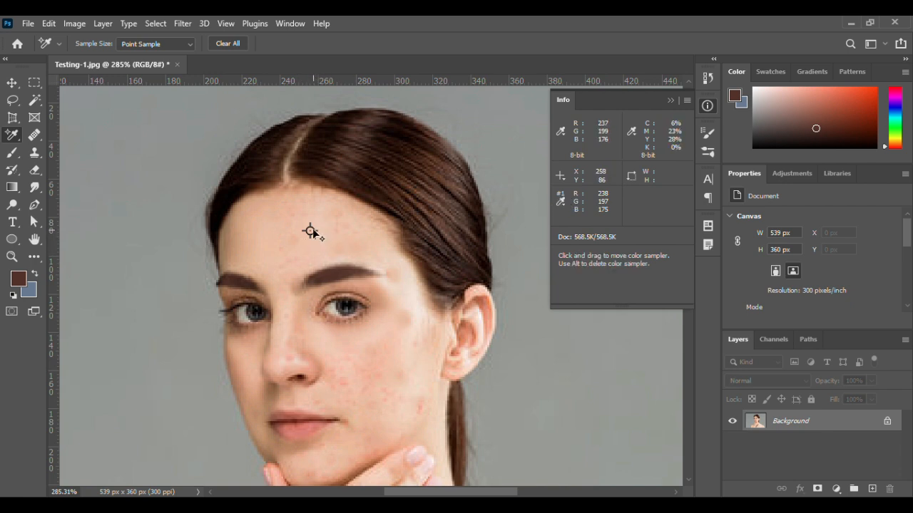
pyautogui.click(410, 302)
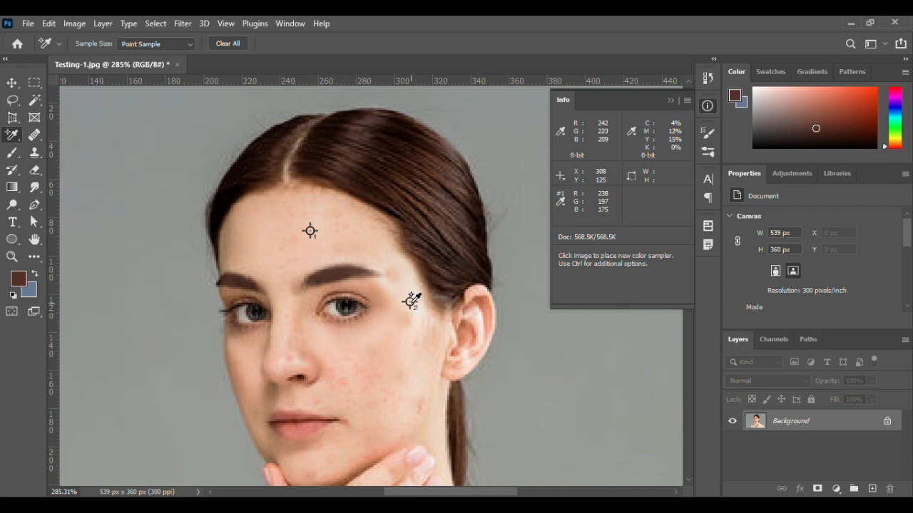
pyautogui.click(247, 400)
pyautogui.click(307, 432)
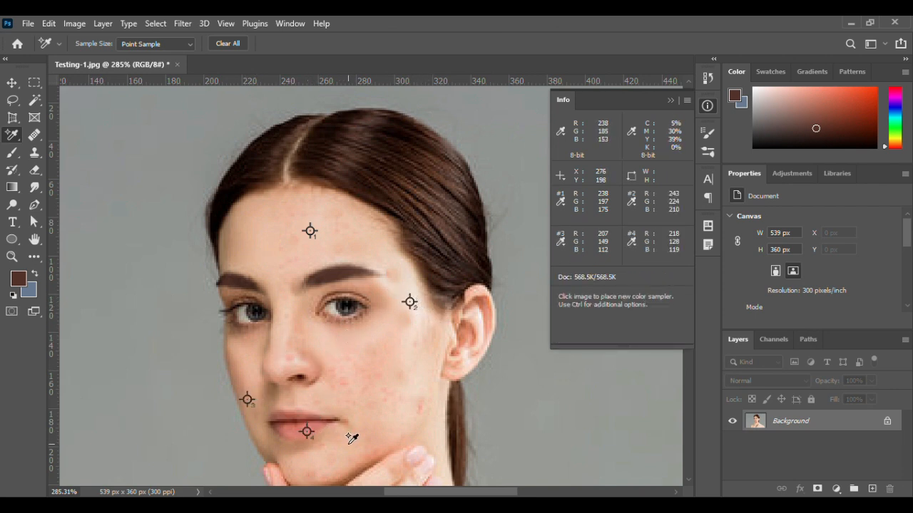
# Set the foreground color to the lower-lip sampler's RGB values: R 218, G 128, B 119.
pyautogui.scroll(3, 316, 369)
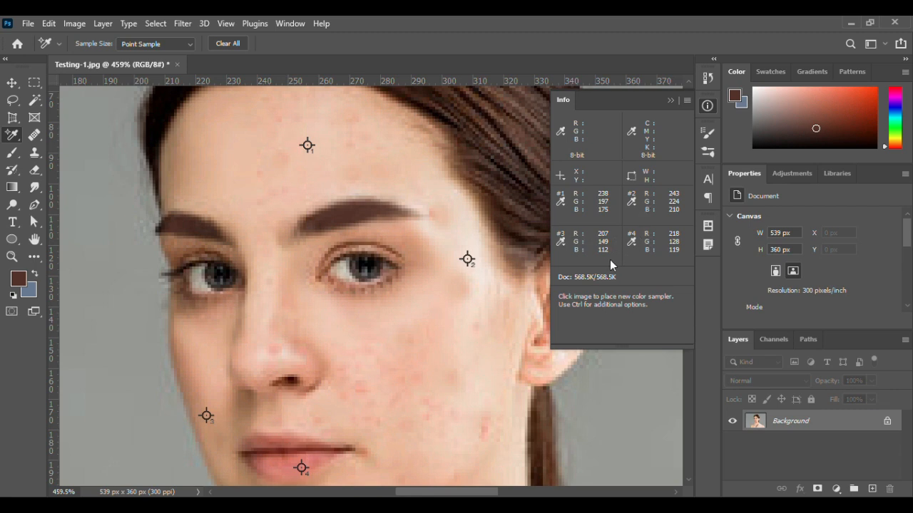
pyautogui.scroll(-1, 336, 244)
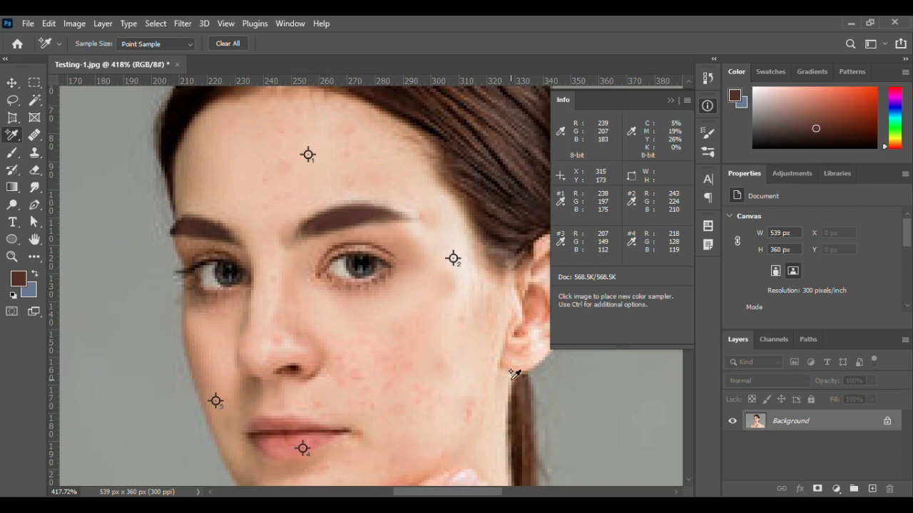
pyautogui.click(20, 280)
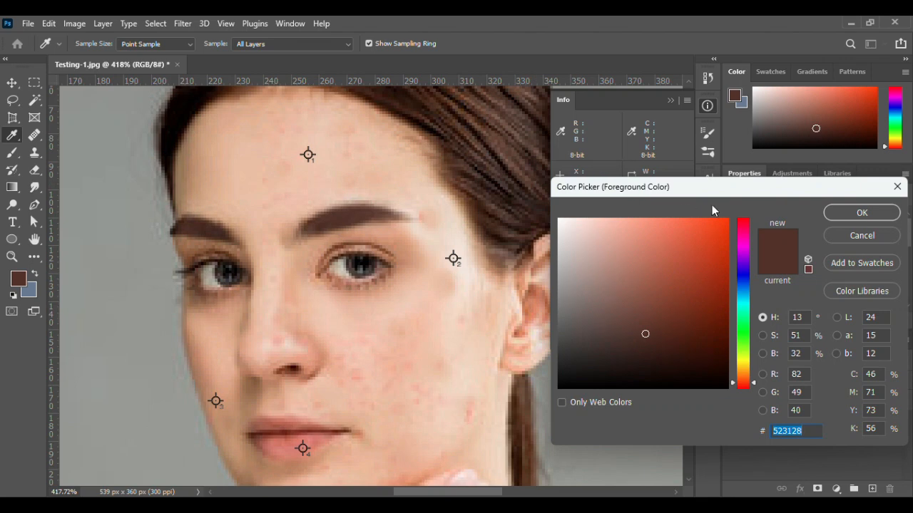
pyautogui.moveTo(708, 191); pyautogui.dragTo(348, 203)
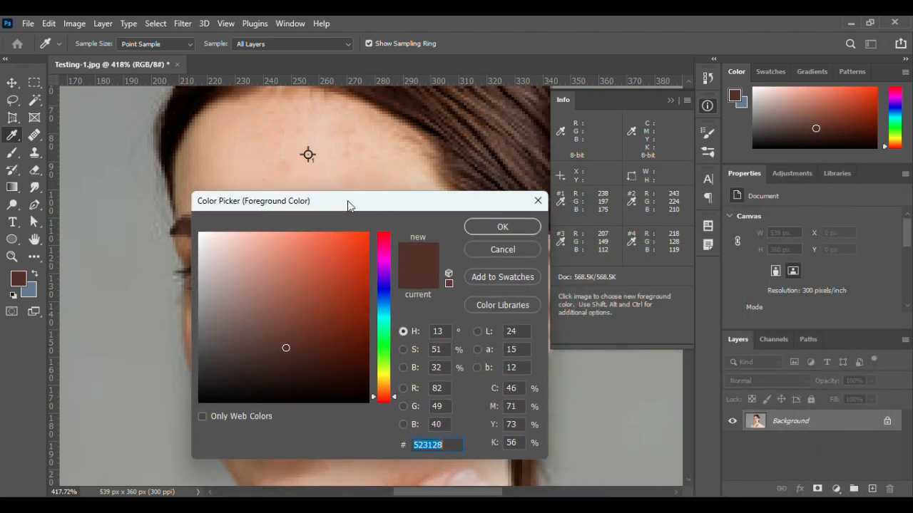
pyautogui.click(444, 389)
pyautogui.write('218')
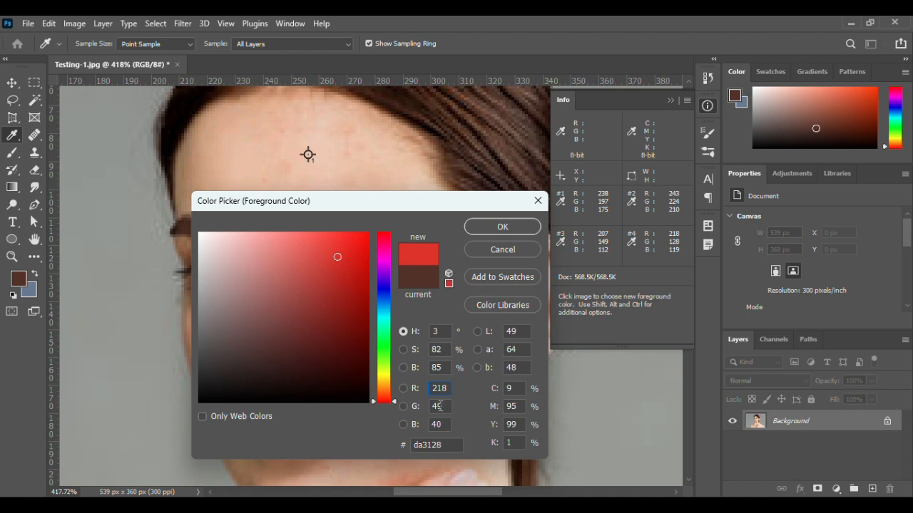
pyautogui.click(439, 405)
pyautogui.write('128')
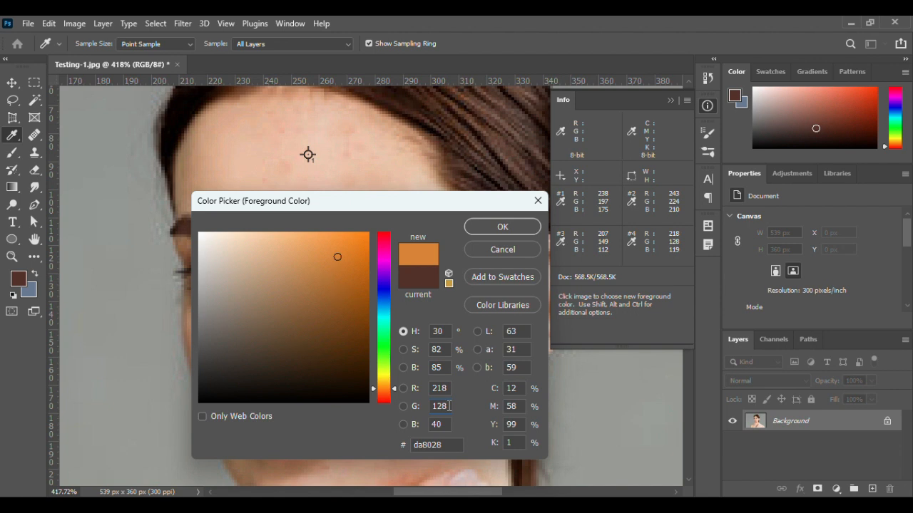
pyautogui.click(438, 426)
pyautogui.write('119')
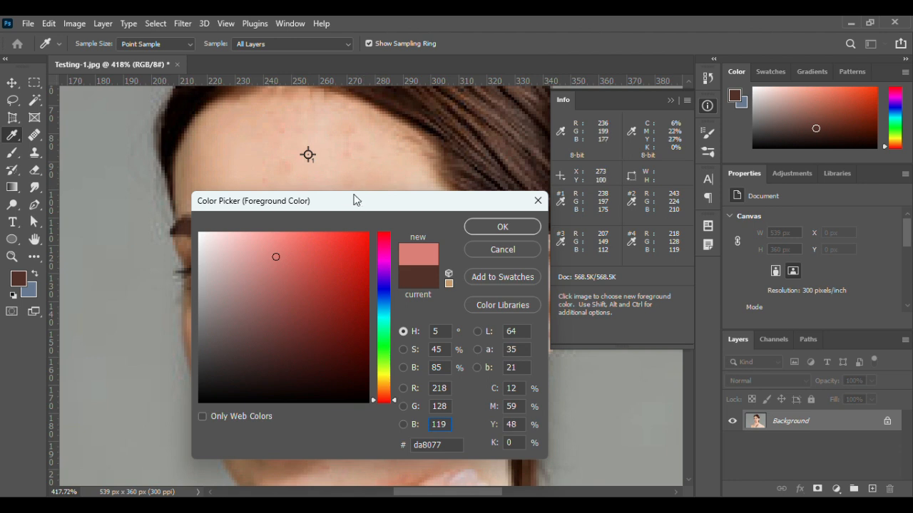
pyautogui.moveTo(354, 205); pyautogui.dragTo(525, 226)
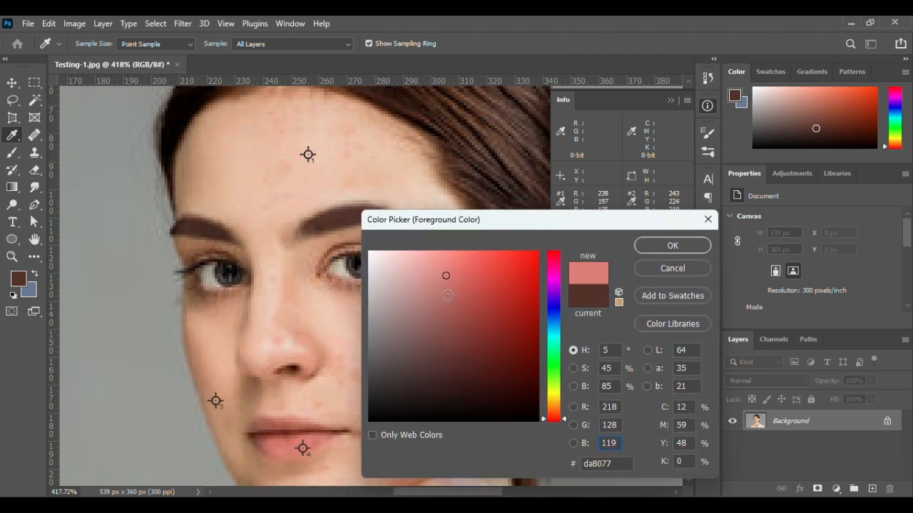
pyautogui.click(675, 246)
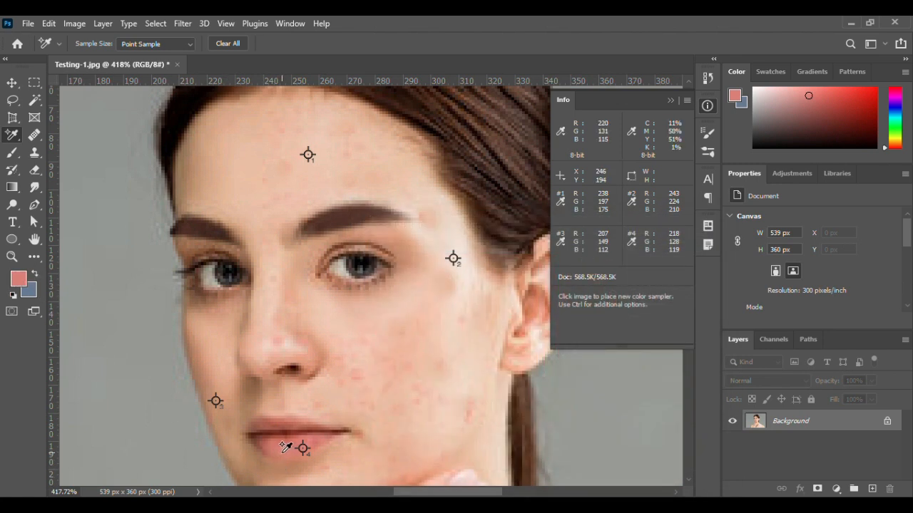
# Paint over both lips with the Brush tool in the pink foreground color.
pyautogui.press('b')
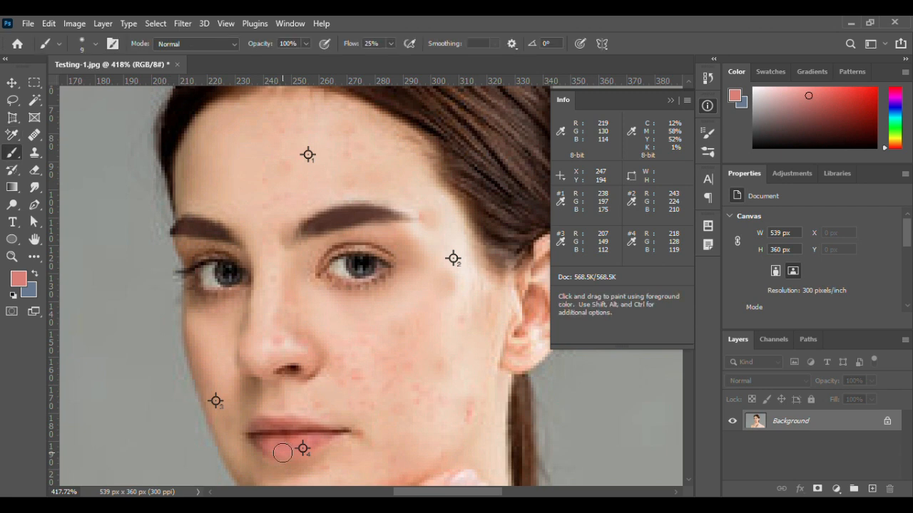
pyautogui.moveTo(283, 448)
pyautogui.mouseDown()
pyautogui.moveTo(261, 439)
pyautogui.moveTo(284, 448)
pyautogui.moveTo(290, 432)
pyautogui.moveTo(345, 431)
pyautogui.moveTo(252, 429)
pyautogui.moveTo(347, 439)
pyautogui.moveTo(320, 434)
pyautogui.mouseUp()
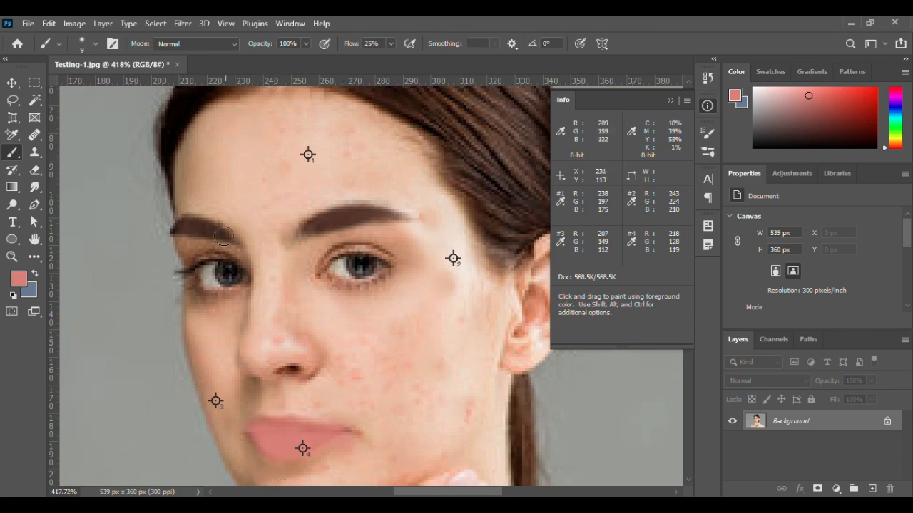
pyautogui.click(874, 23)
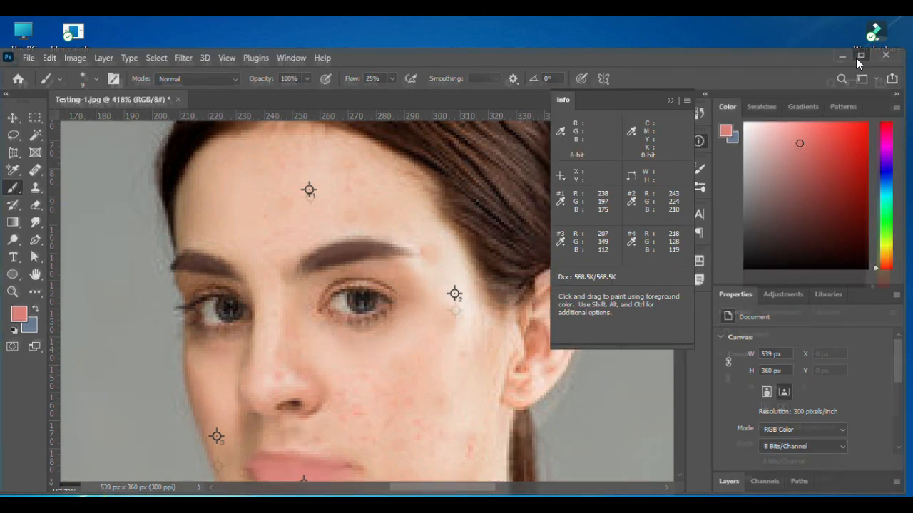
pyautogui.click(859, 56)
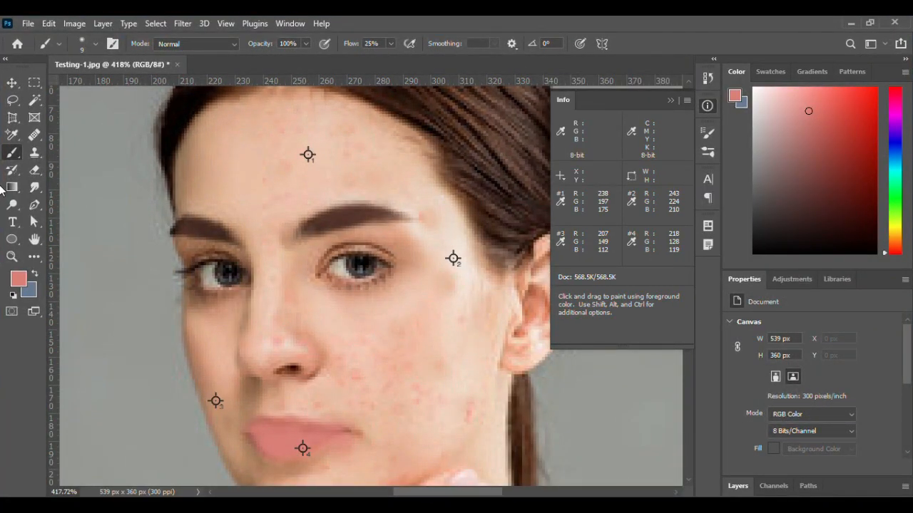
pyautogui.click(687, 100)
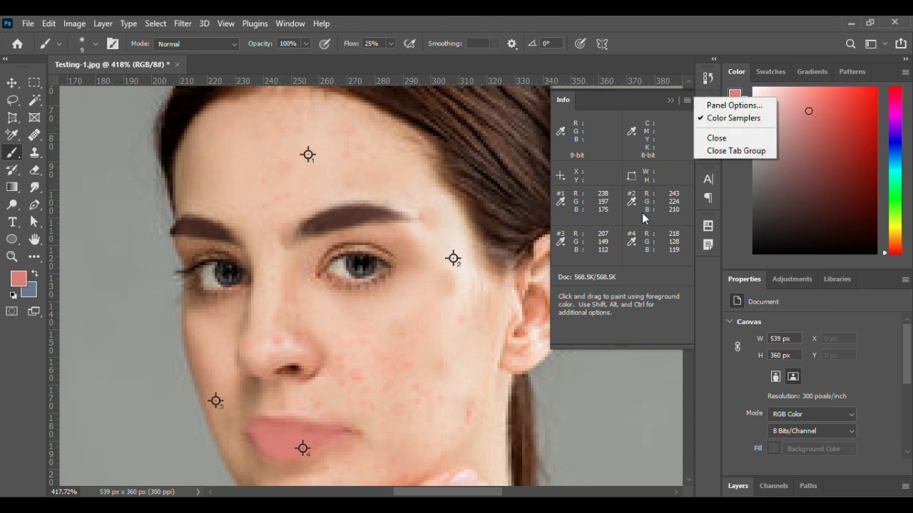
pyautogui.click(437, 258)
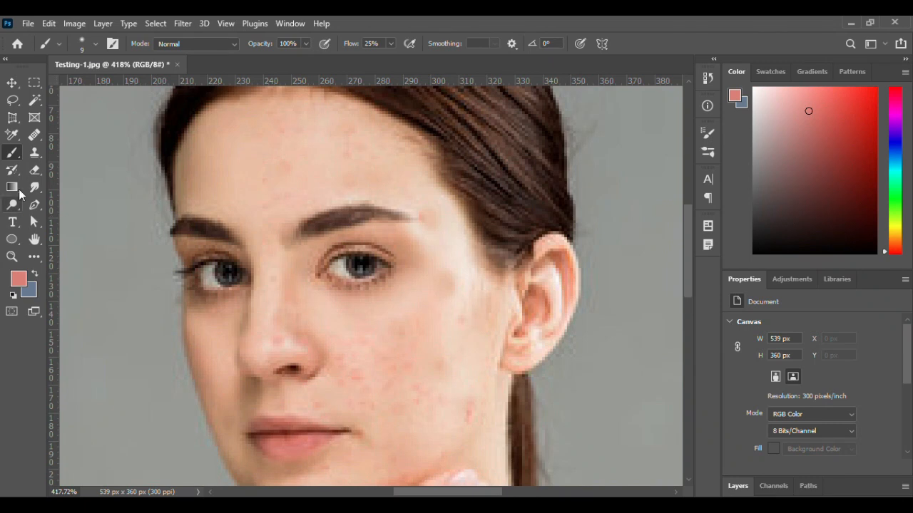
# Measure the forehead's width from hairline to hairline above the eyebrows with the Ruler tool.
pyautogui.rightClick(13, 156)
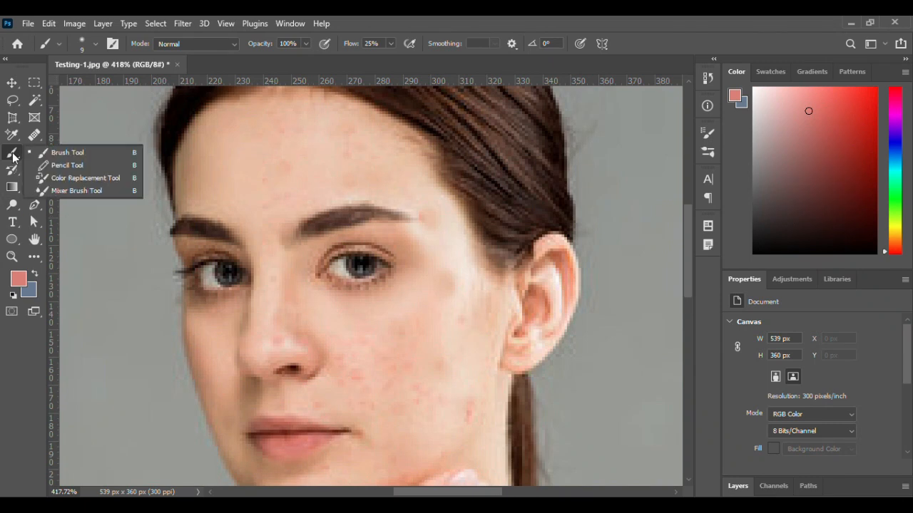
pyautogui.click(10, 135)
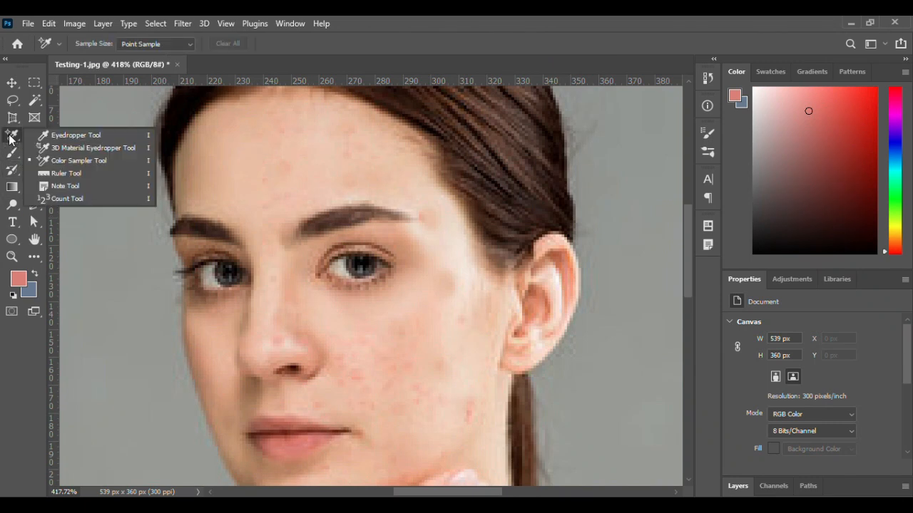
pyautogui.click(68, 173)
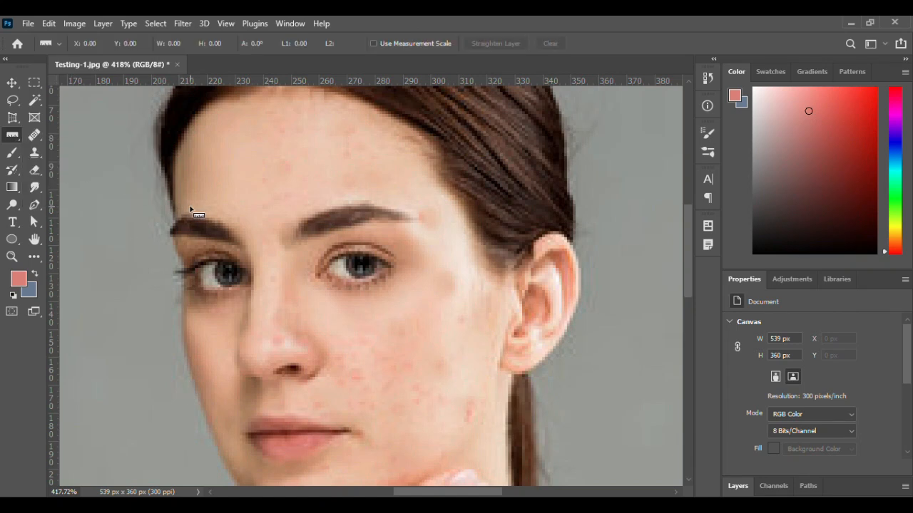
pyautogui.scroll(1, 533, 271)
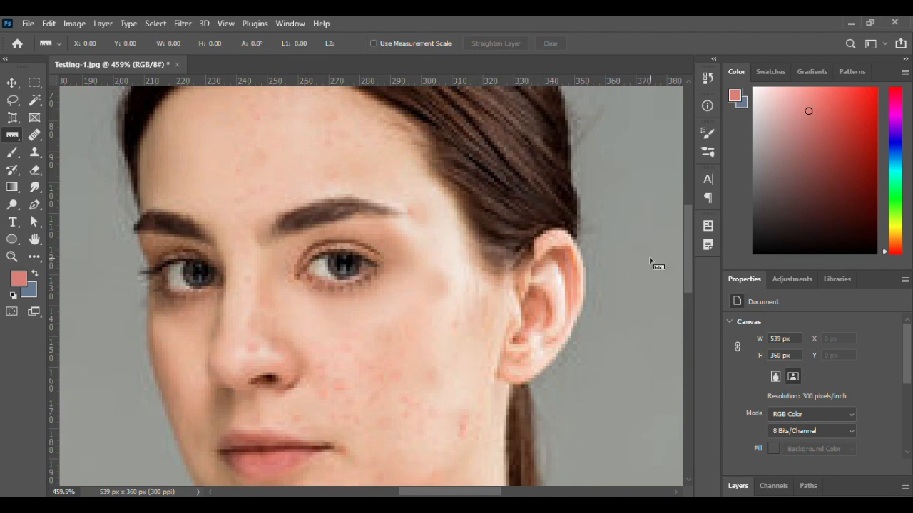
pyautogui.scroll(-1, 649, 262)
pyautogui.scroll(2, 649, 262)
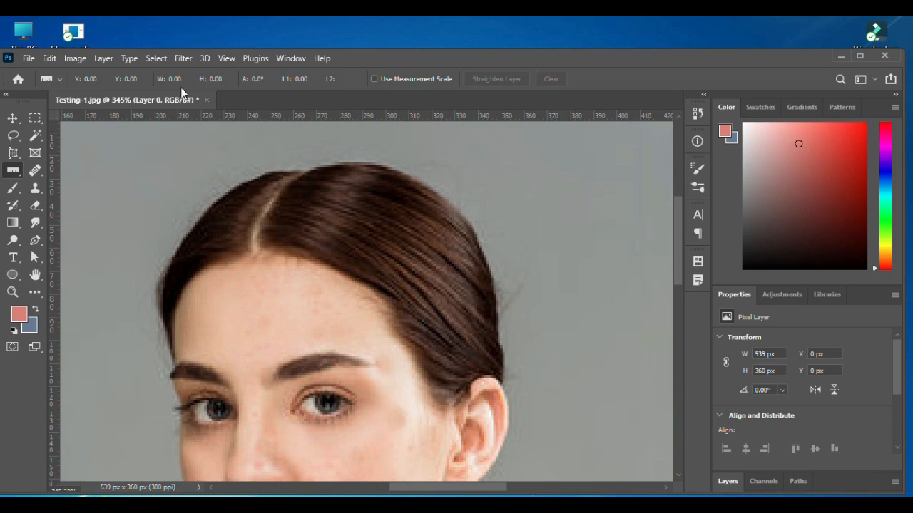
pyautogui.rightClick(15, 173)
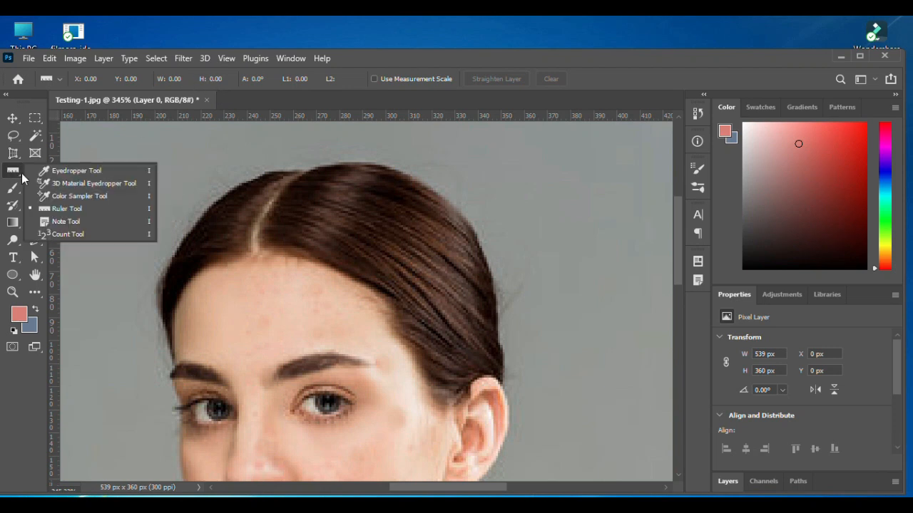
pyautogui.click(78, 210)
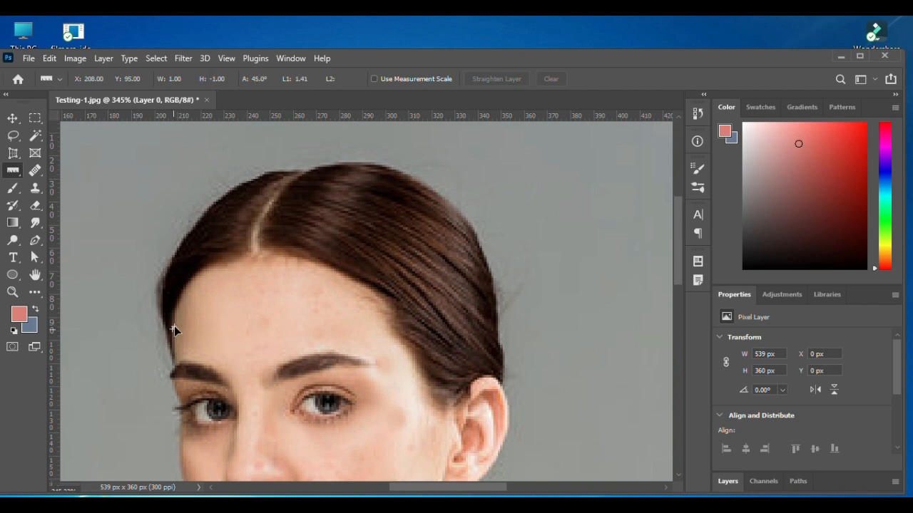
pyautogui.moveTo(172, 330); pyautogui.dragTo(397, 327)
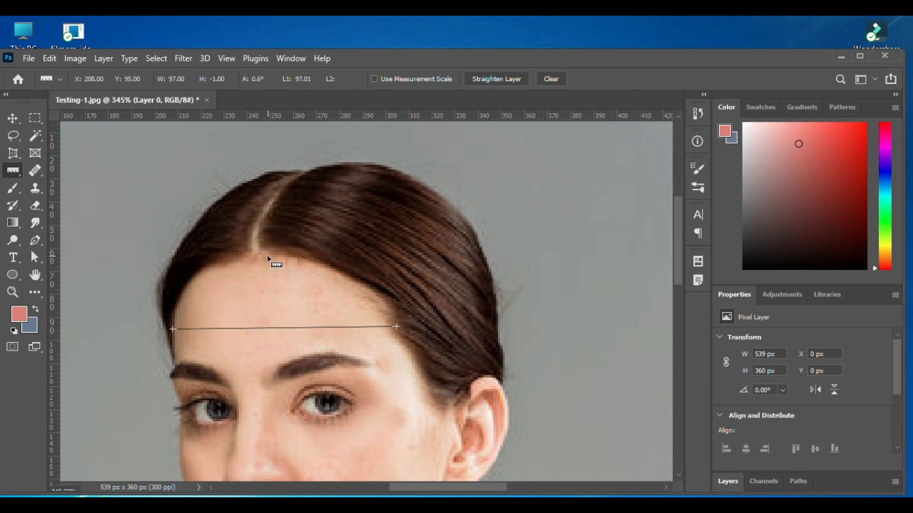
# Measure the forehead's height from the hairline down to between the eyebrows, and clear the measurement.
pyautogui.moveTo(266, 255); pyautogui.dragTo(265, 367)
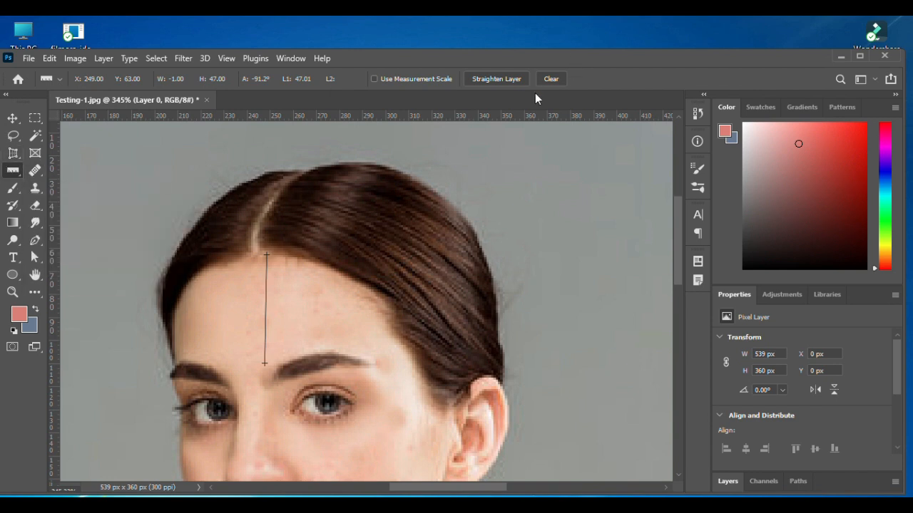
pyautogui.click(552, 79)
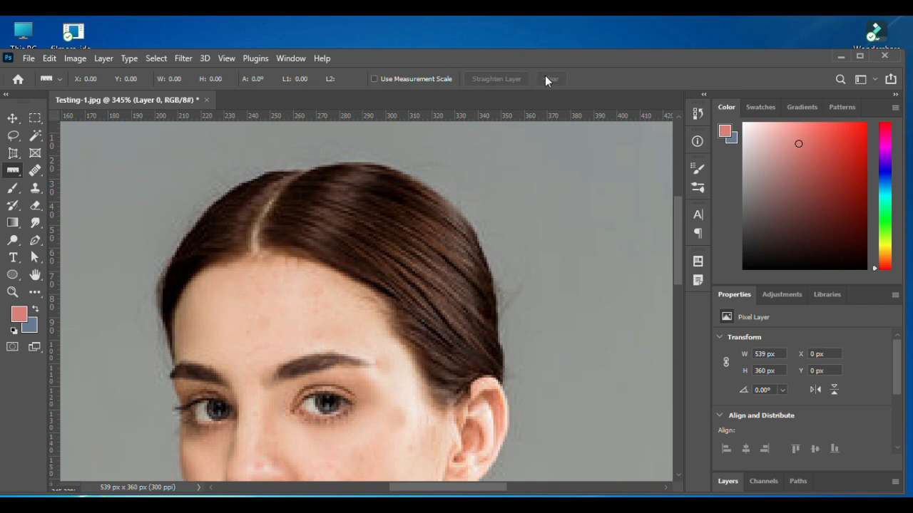
# Add a note reading "baground work pending, pleack" on the gray background beside the hair with the Note tool.
pyautogui.rightClick(15, 175)
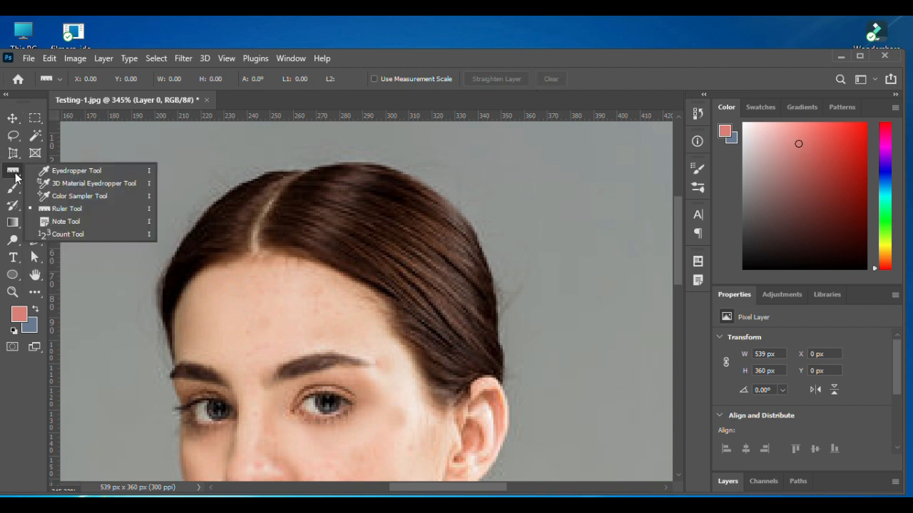
pyautogui.click(66, 222)
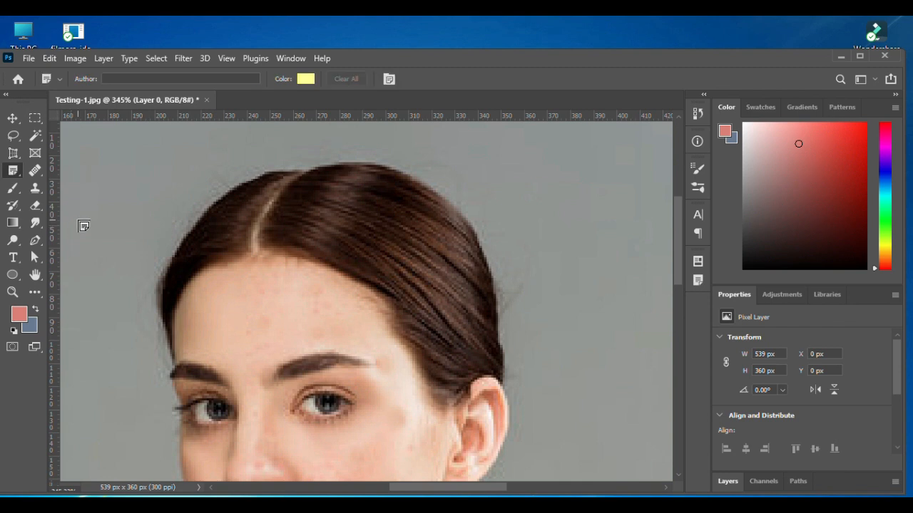
pyautogui.scroll(-2, 432, 198)
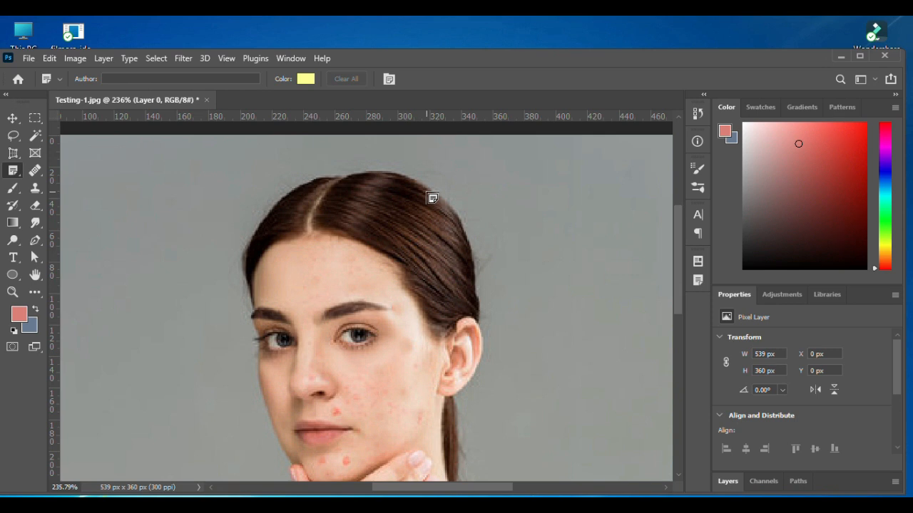
pyautogui.scroll(-1, 431, 197)
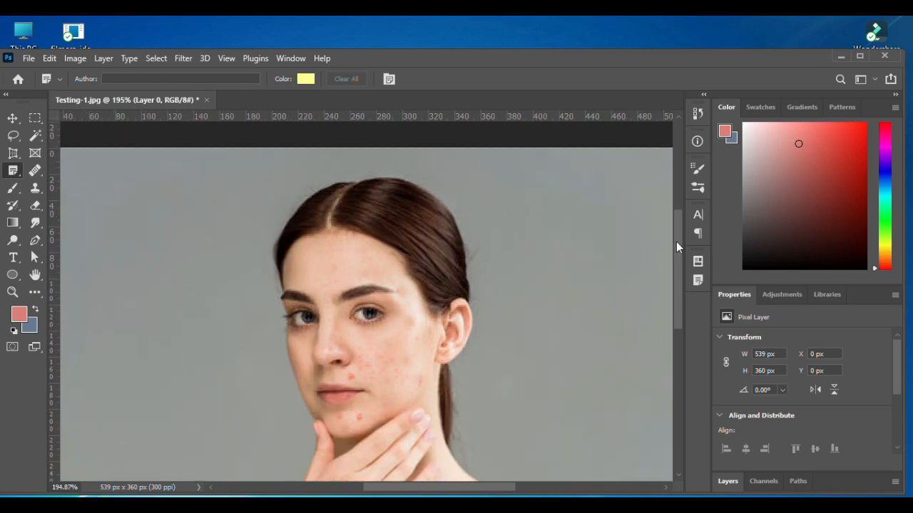
pyautogui.moveTo(677, 242)
pyautogui.mouseDown()
pyautogui.moveTo(676, 261)
pyautogui.moveTo(675, 241)
pyautogui.mouseUp()
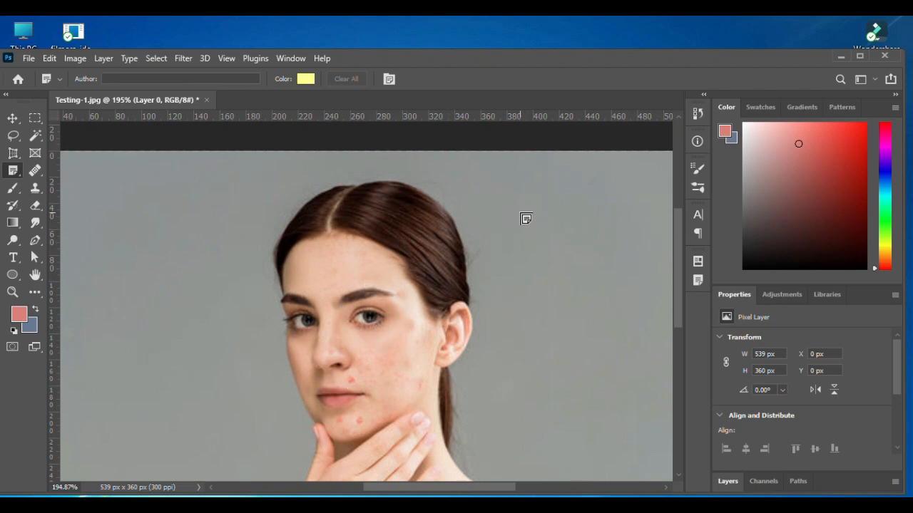
pyautogui.click(500, 205)
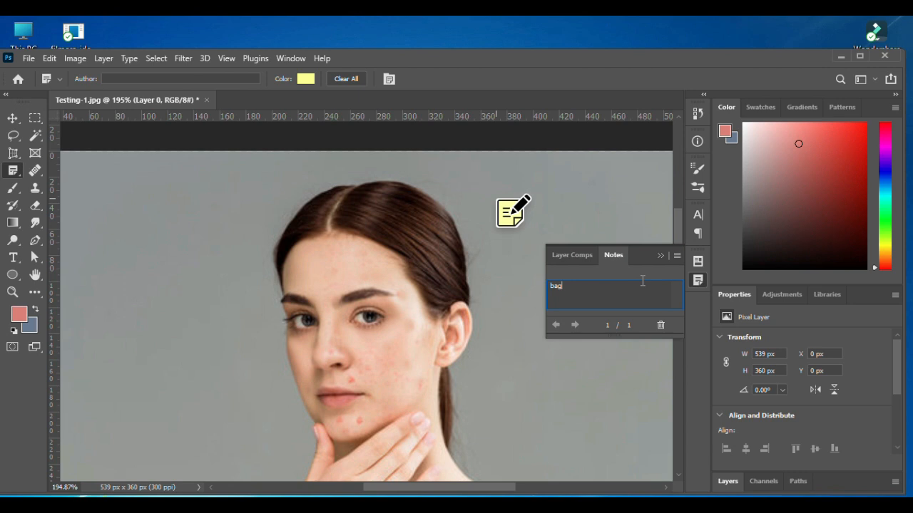
pyautogui.write('baground work pending, pleack')
# Change the note's color to pink.
pyautogui.click(303, 79)
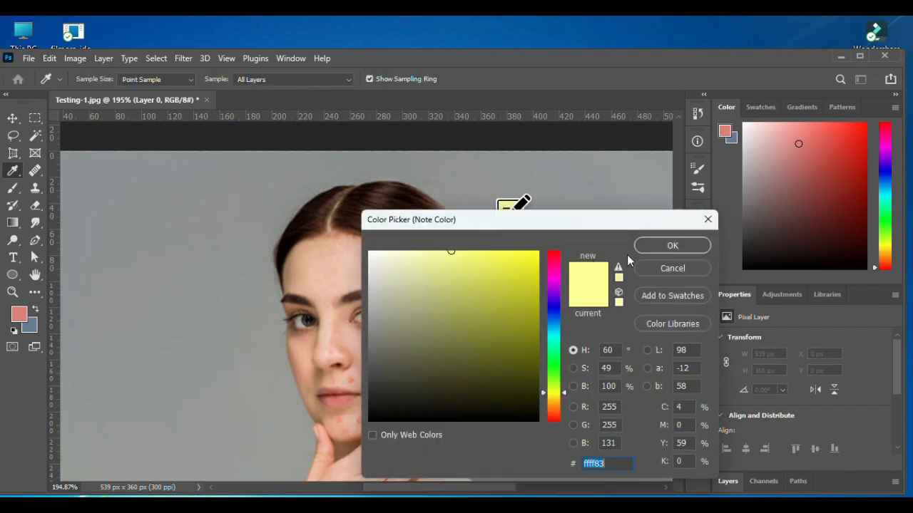
pyautogui.click(562, 258)
pyautogui.click(681, 247)
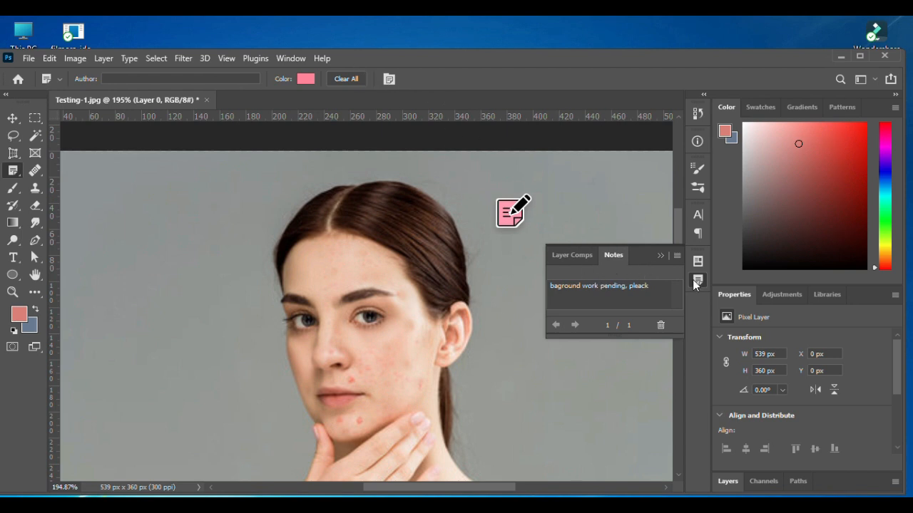
# Toggle the Notes panel closed and open, and clear all notes from the image.
pyautogui.click(388, 79)
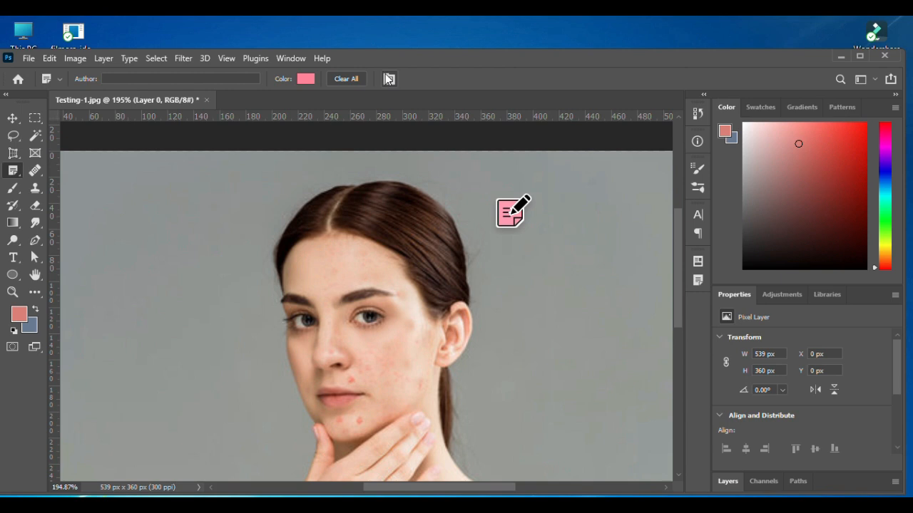
pyautogui.click(697, 280)
pyautogui.click(698, 281)
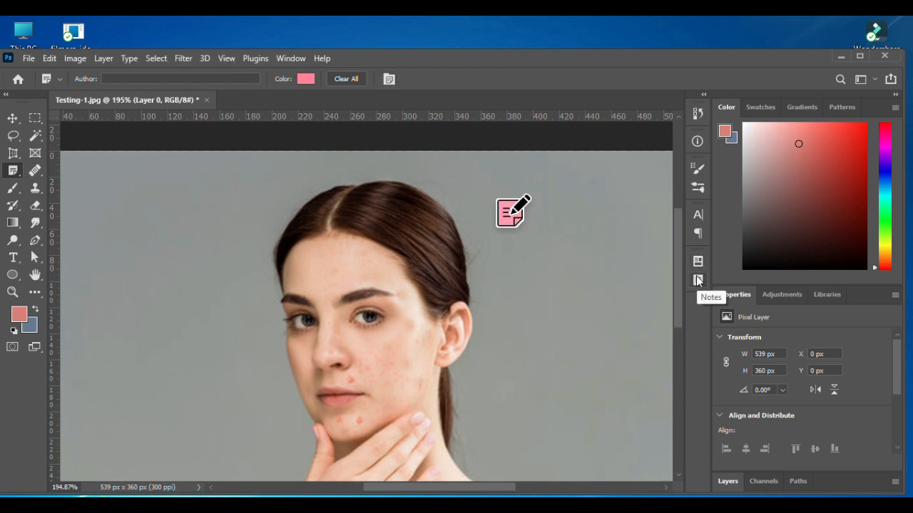
pyautogui.click(387, 81)
pyautogui.click(387, 81)
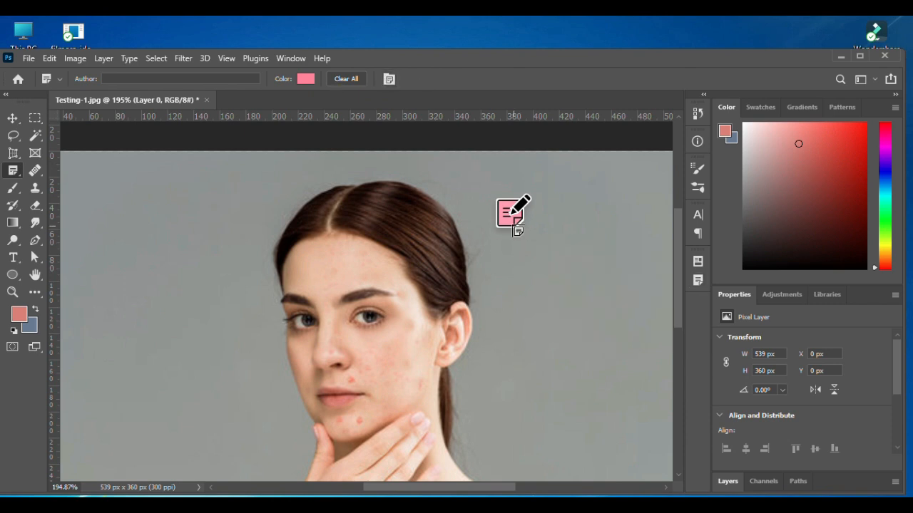
pyautogui.click(346, 78)
pyautogui.click(394, 209)
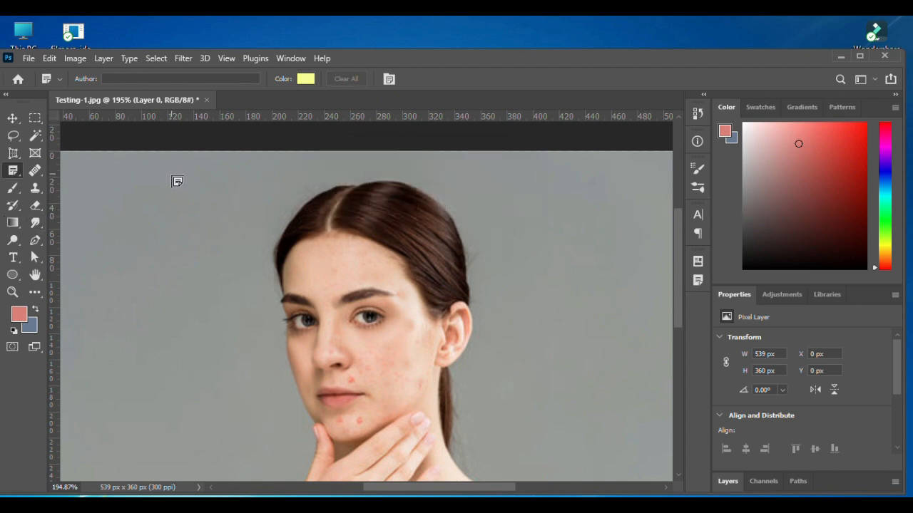
# Place seven Count tool markers on the portrait: hair, ear, both eyes, nose, lips and back of the hand.
pyautogui.rightClick(13, 171)
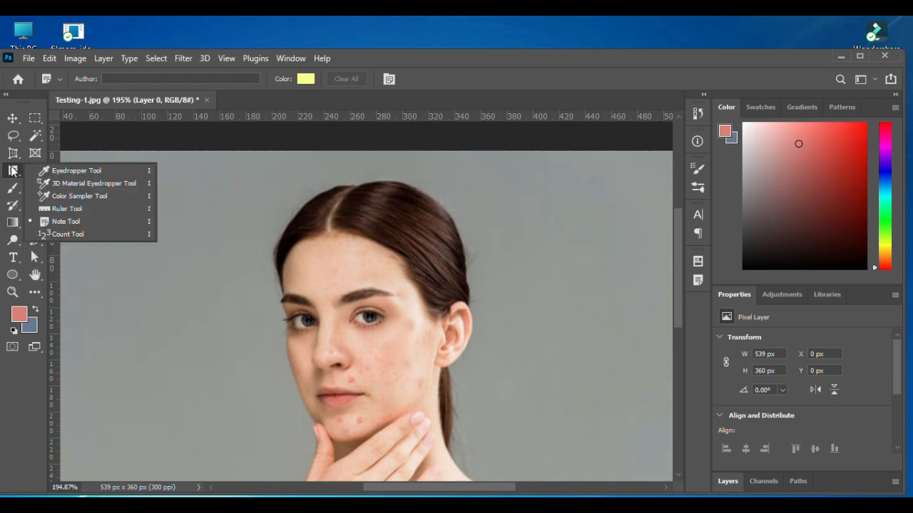
pyautogui.click(72, 235)
pyautogui.scroll(-1, 390, 304)
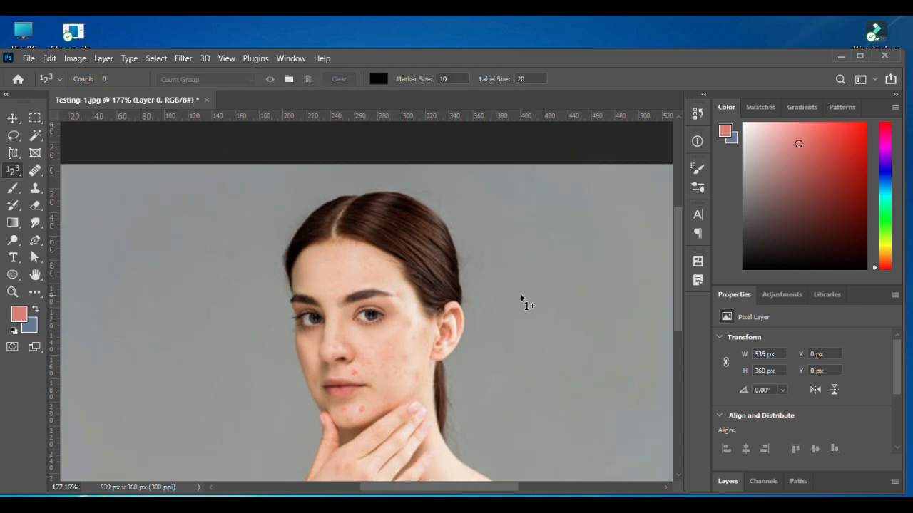
pyautogui.moveTo(676, 229); pyautogui.dragTo(671, 255)
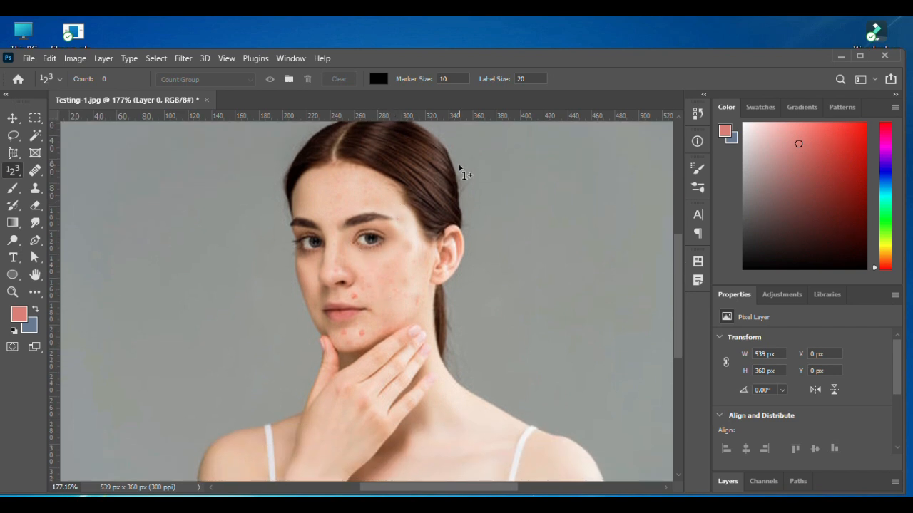
pyautogui.scroll(1, 359, 244)
pyautogui.scroll(-1, 359, 244)
pyautogui.click(378, 142)
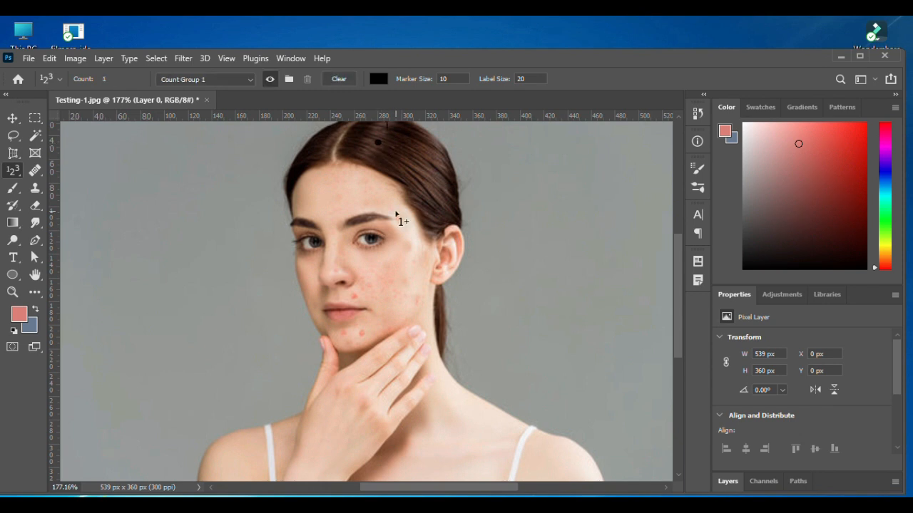
pyautogui.click(452, 251)
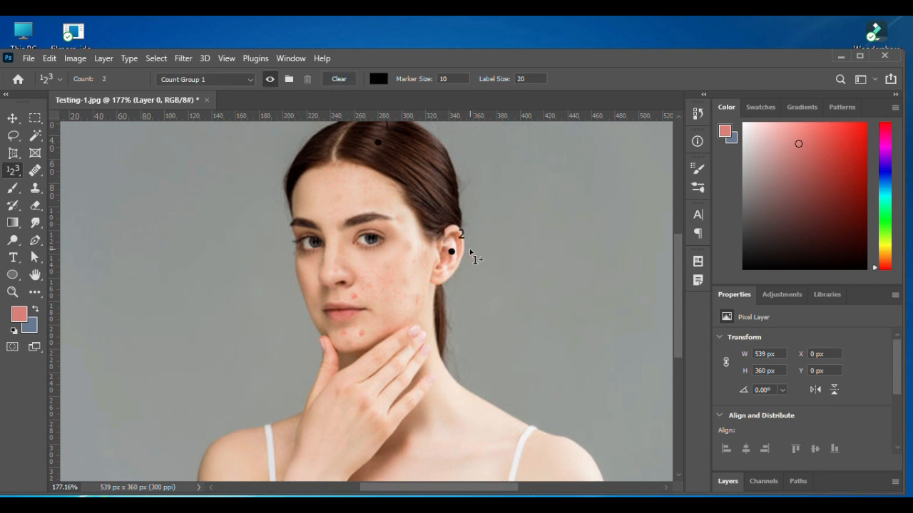
pyautogui.click(371, 236)
pyautogui.click(305, 243)
pyautogui.click(329, 277)
pyautogui.click(336, 310)
pyautogui.click(333, 399)
# Create a new count group named "Test" and make it the active group.
pyautogui.scroll(2, 343, 258)
pyautogui.scroll(-1, 343, 258)
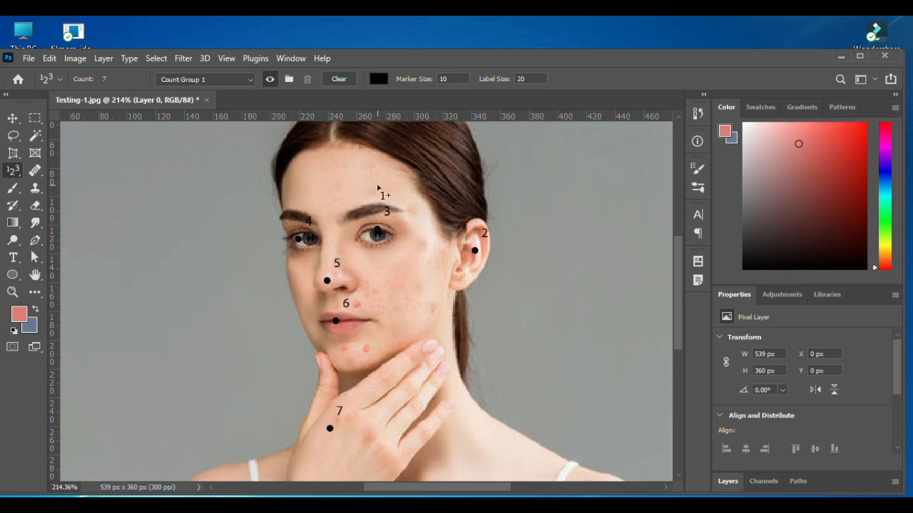
pyautogui.click(288, 80)
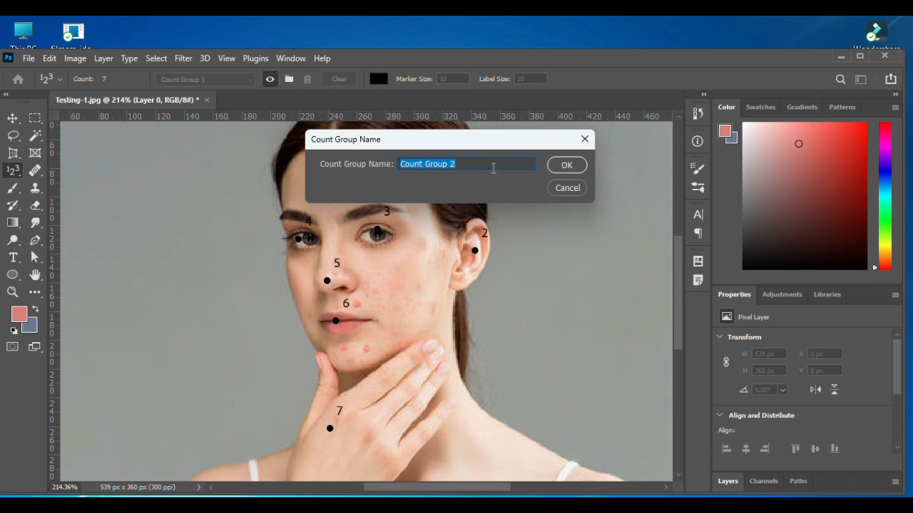
pyautogui.write('Test')
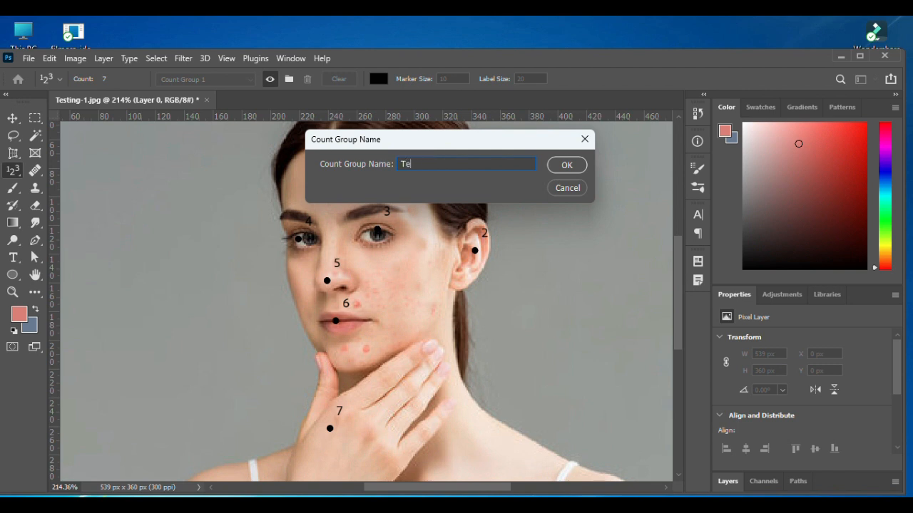
pyautogui.click(568, 166)
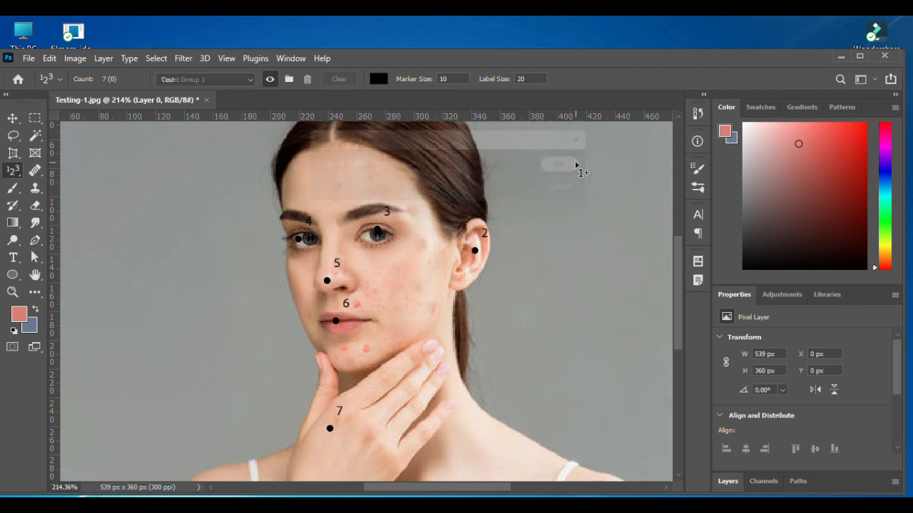
pyautogui.click(248, 80)
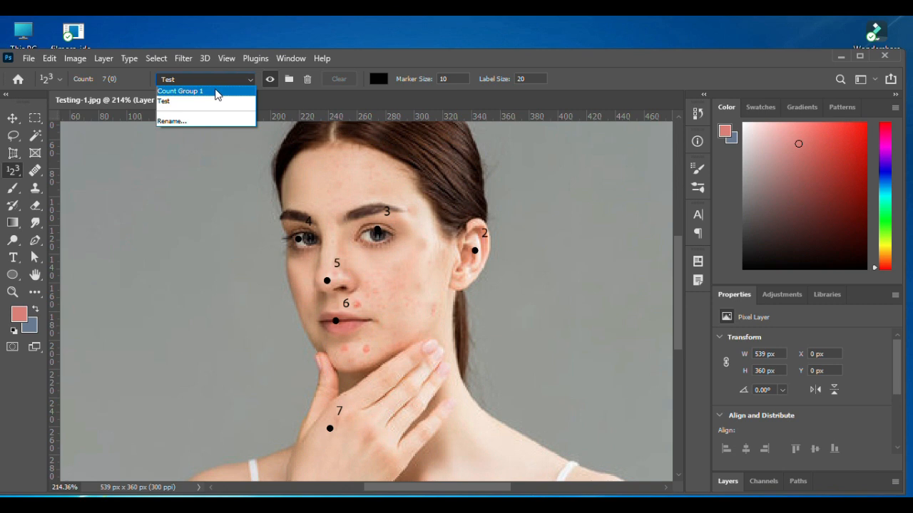
pyautogui.click(189, 101)
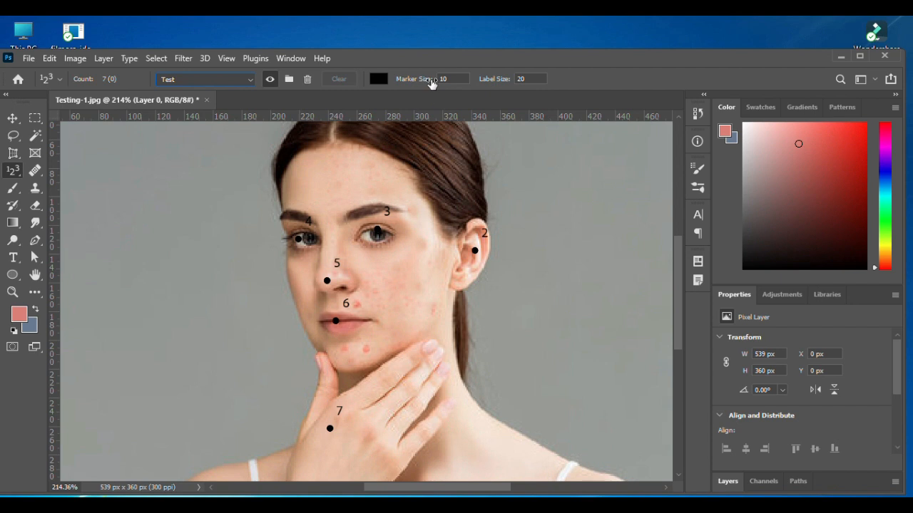
# Set Count Group 1's marker size to 2, and return it to 10.
pyautogui.moveTo(357, 273)
pyautogui.mouseDown()
pyautogui.moveTo(321, 289)
pyautogui.moveTo(329, 283)
pyautogui.mouseUp()
pyautogui.moveTo(449, 80); pyautogui.dragTo(436, 81)
pyautogui.write('2')
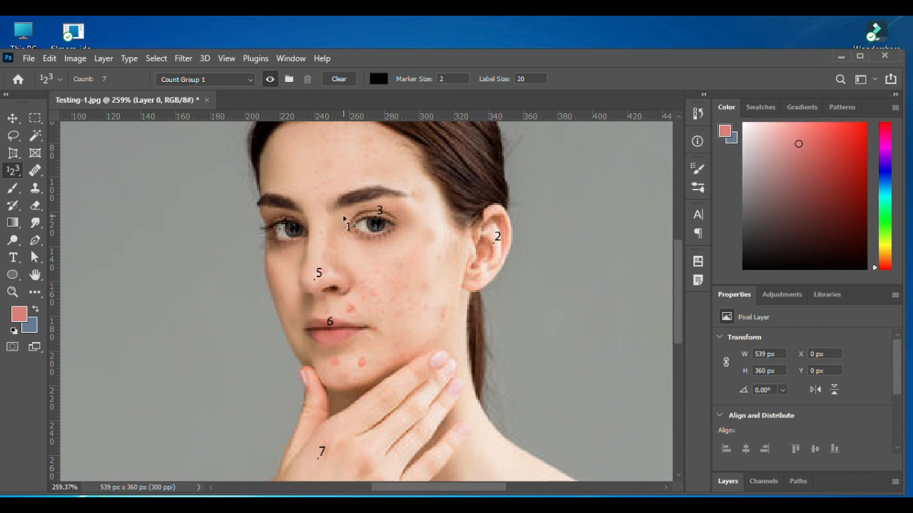
pyautogui.click(313, 282)
pyautogui.moveTo(314, 282); pyautogui.dragTo(333, 300)
pyautogui.click(444, 79)
pyautogui.press('Return')
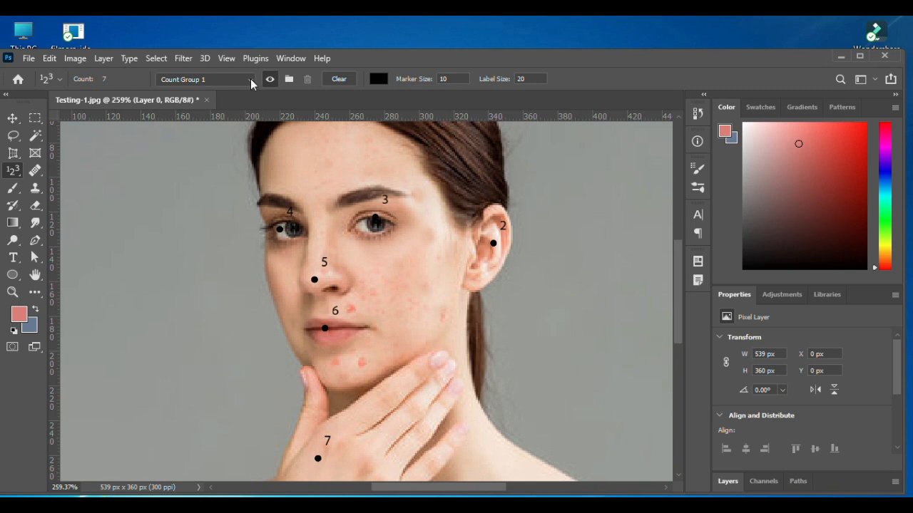
# Create a count group named "test" and set its marker size to 2.
pyautogui.click(289, 79)
pyautogui.write('test')
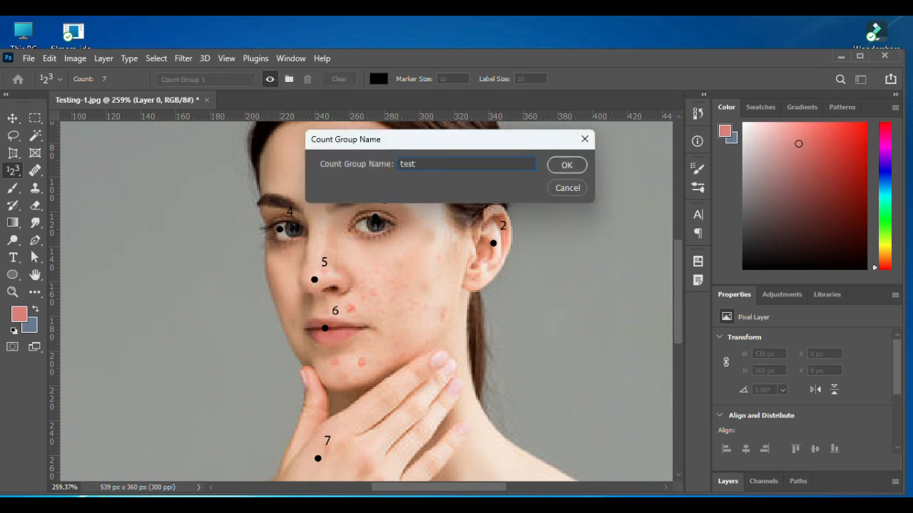
pyautogui.click(575, 165)
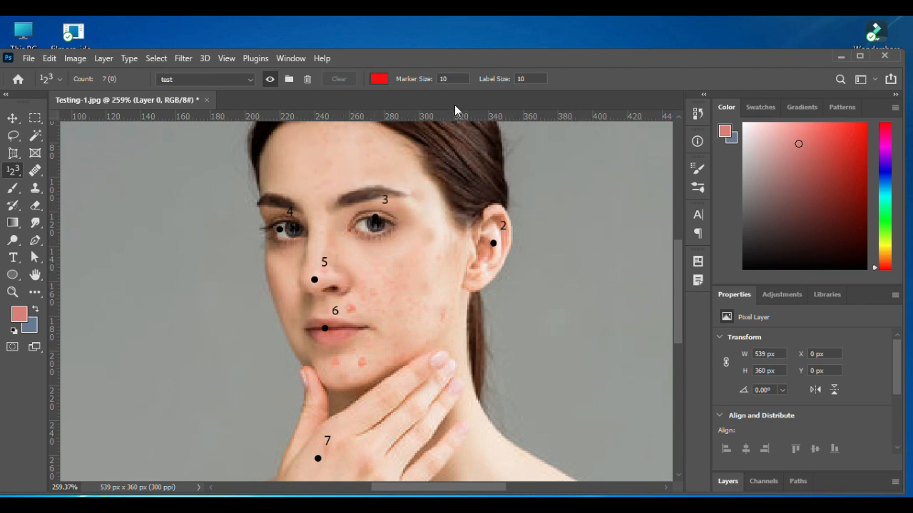
pyautogui.click(444, 79)
pyautogui.write('2')
# Change the "test" group's count color to dark blue, and delete that group.
pyautogui.click(378, 79)
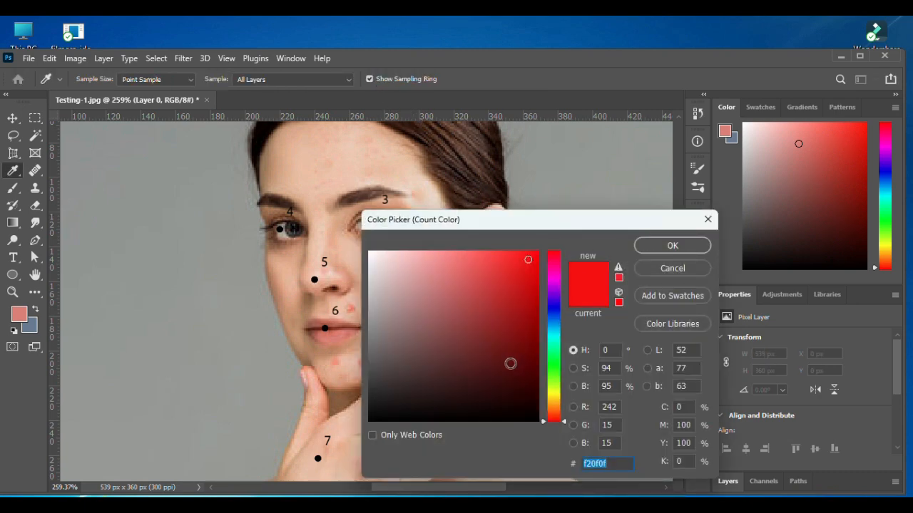
pyautogui.click(555, 314)
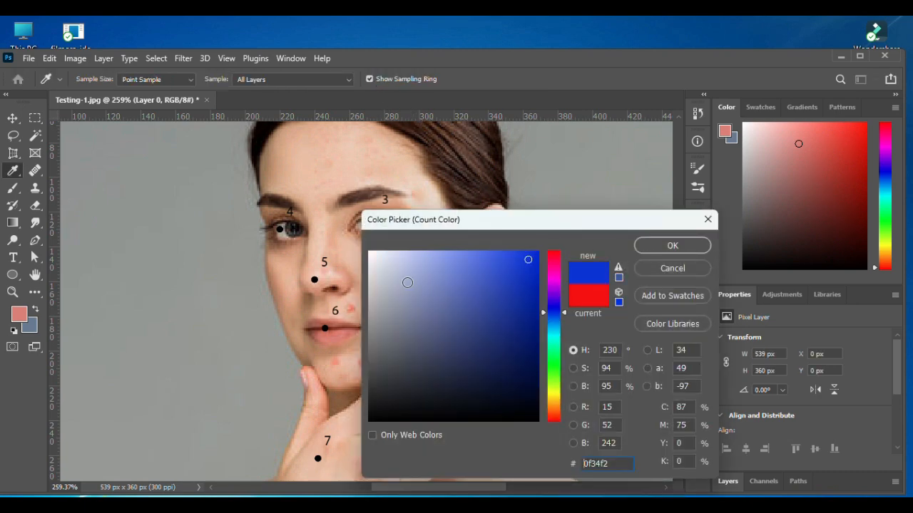
pyautogui.click(502, 345)
pyautogui.click(672, 246)
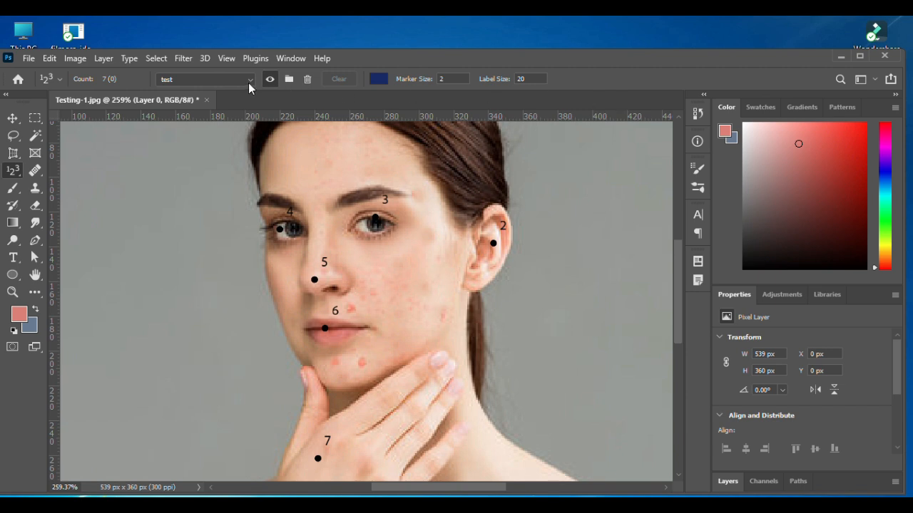
pyautogui.click(313, 79)
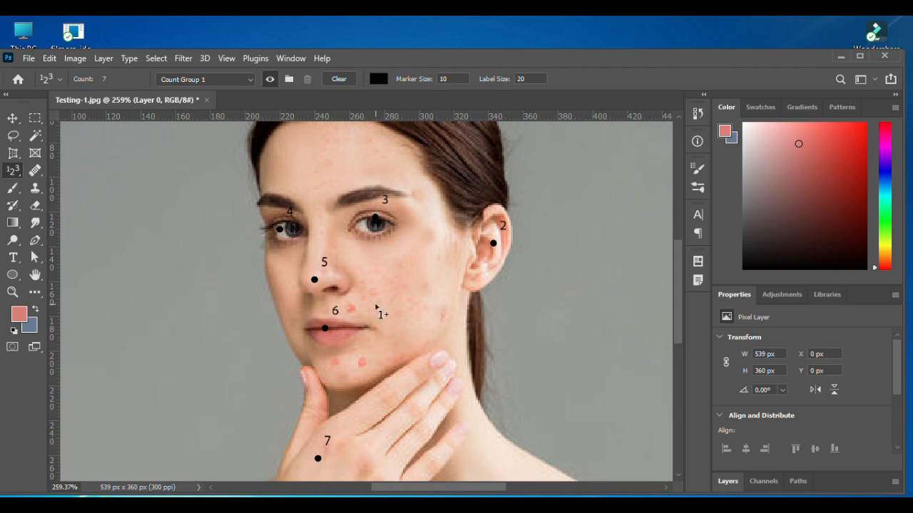
# Change Count Group 1's color to red (ea1111) and set its marker size to 2.
pyautogui.click(383, 79)
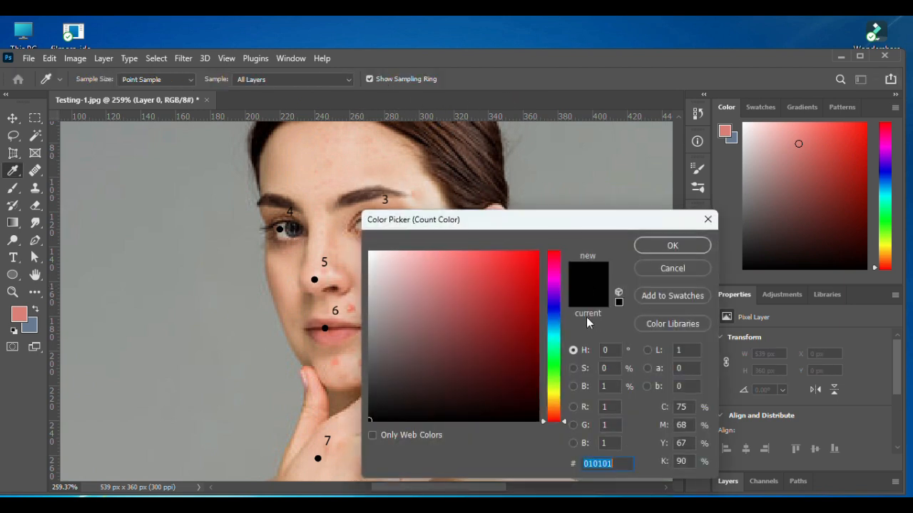
pyautogui.click(532, 268)
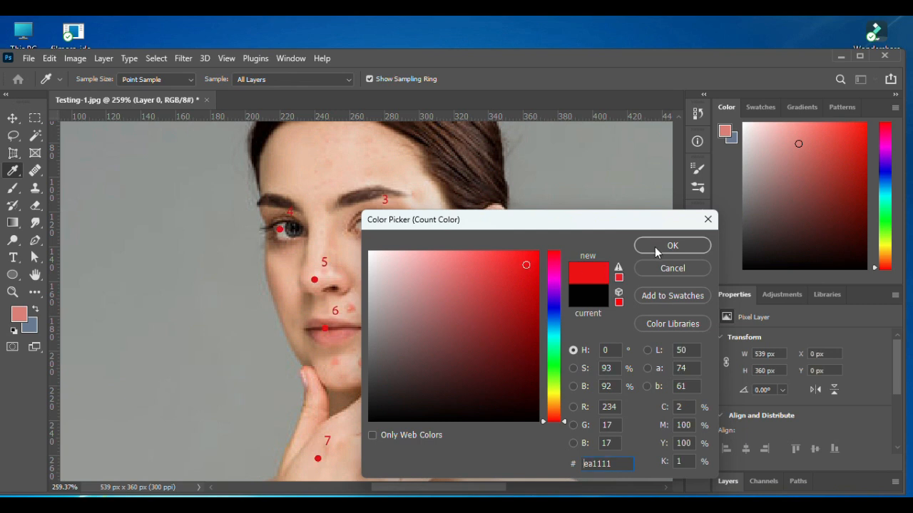
pyautogui.click(673, 246)
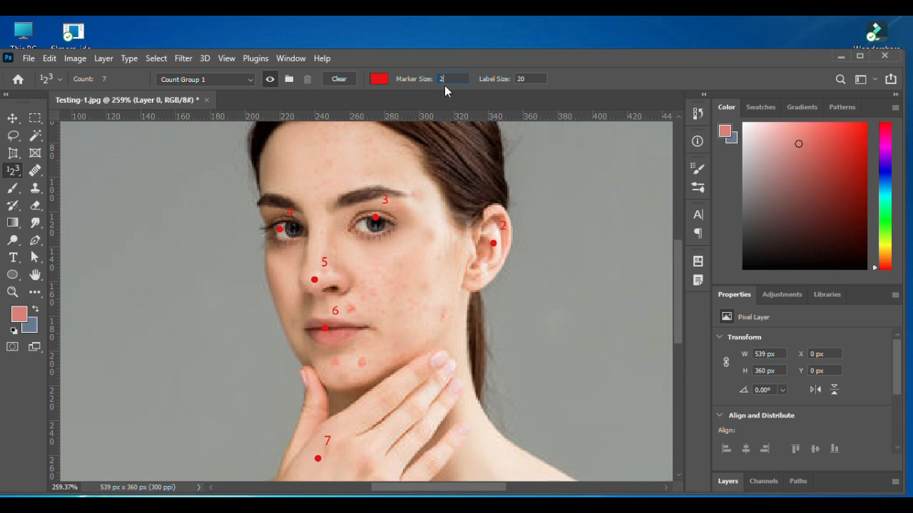
pyautogui.press('Return')
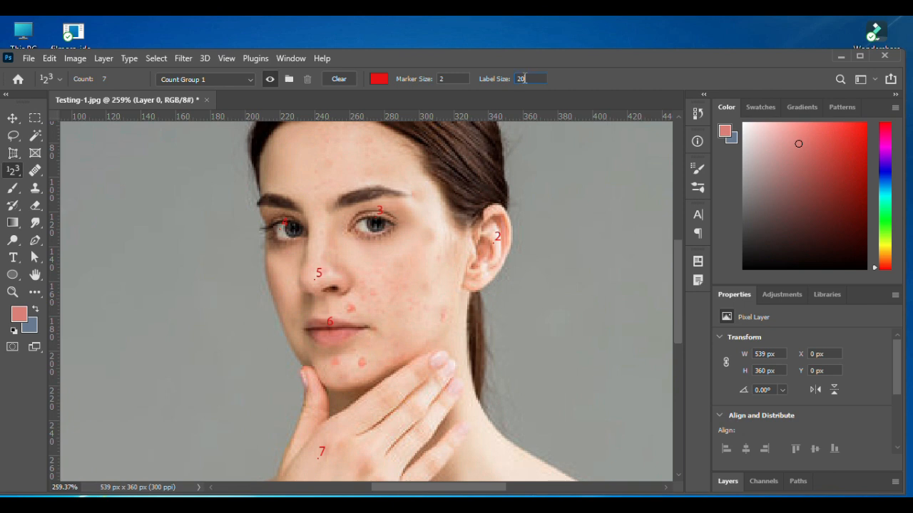
# Try to set Count Group 1's label size to 2.
pyautogui.write('2')
pyautogui.press('Return')
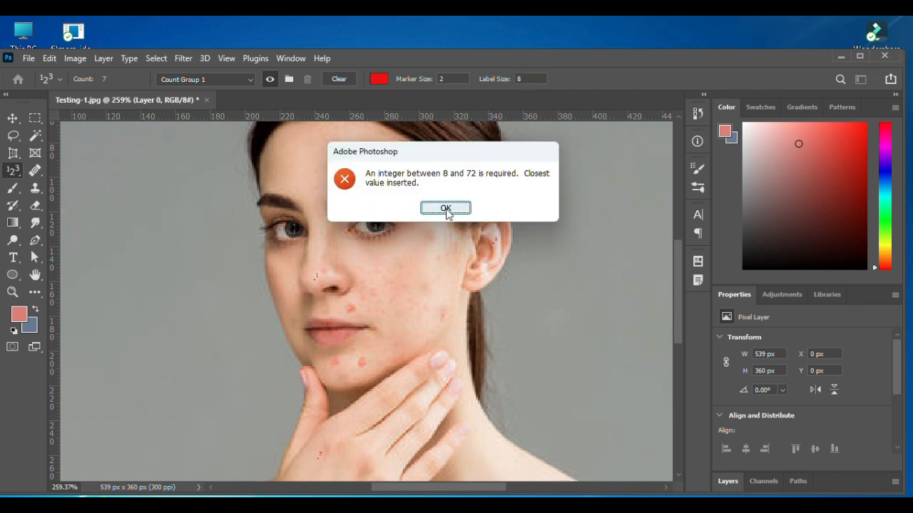
pyautogui.click(446, 208)
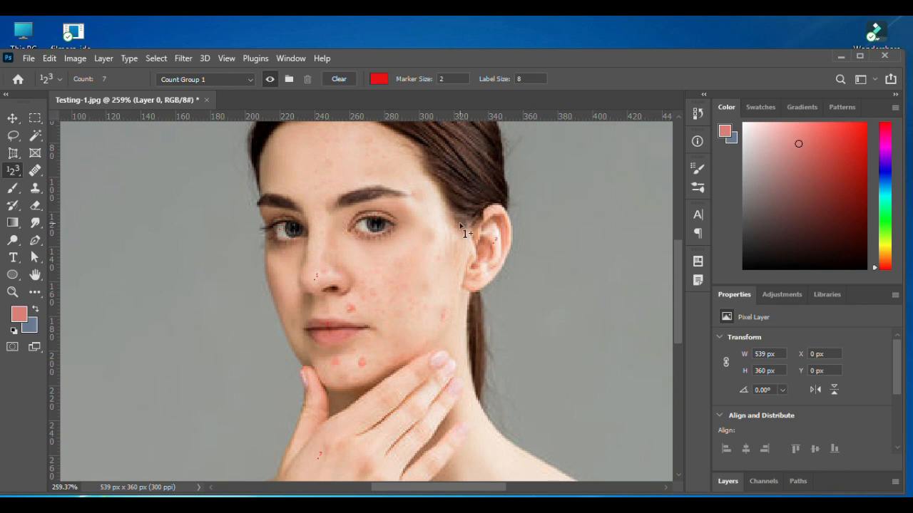
# Set Count Group 1's label size to 30.
pyautogui.click(522, 79)
pyautogui.doubleClick(522, 81)
pyautogui.write('1')
pyautogui.press('BackSpace')
pyautogui.write('30')
pyautogui.press('Return')
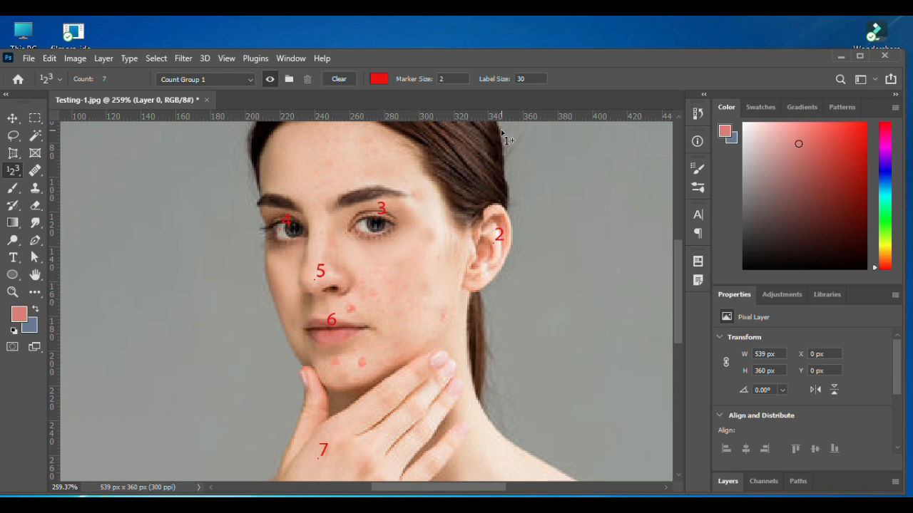
pyautogui.scroll(-3, 501, 133)
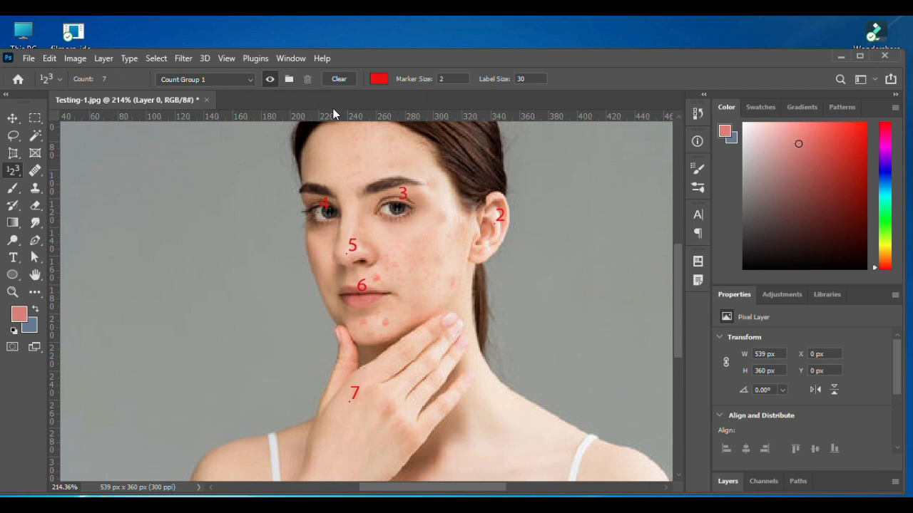
pyautogui.rightClick(15, 174)
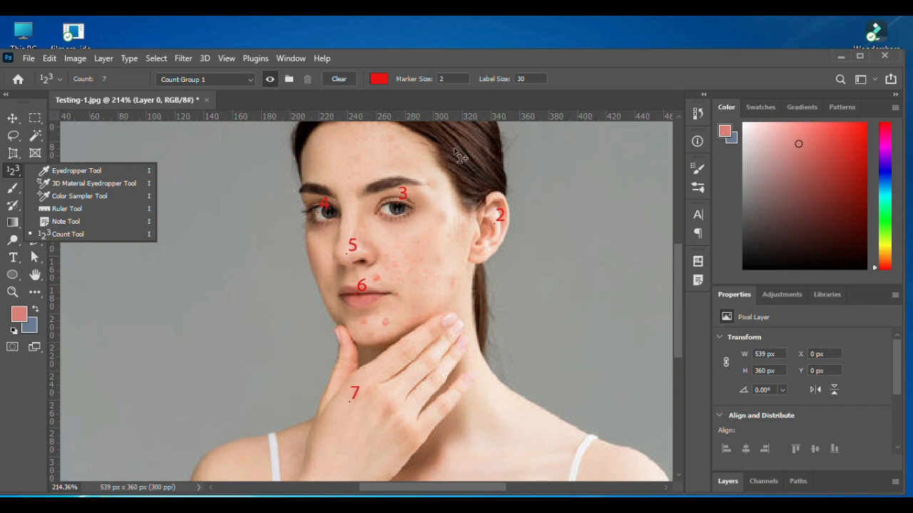
pyautogui.click(859, 55)
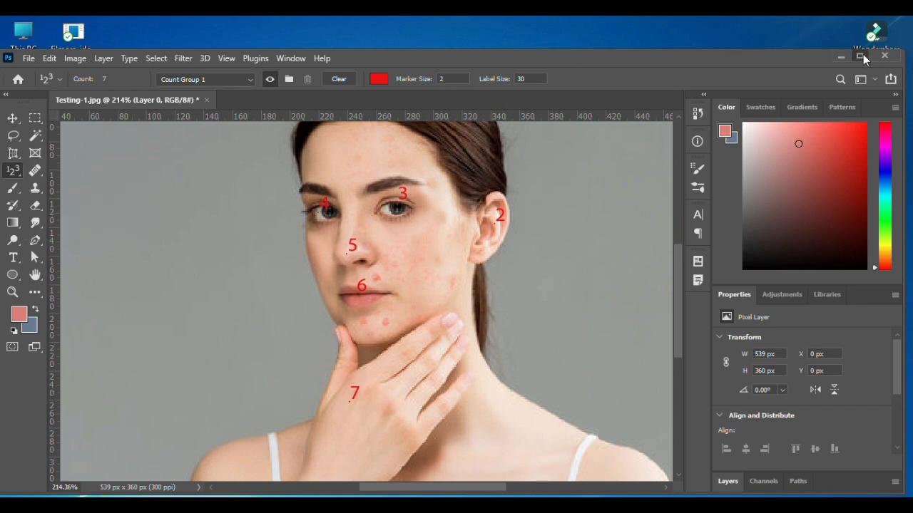